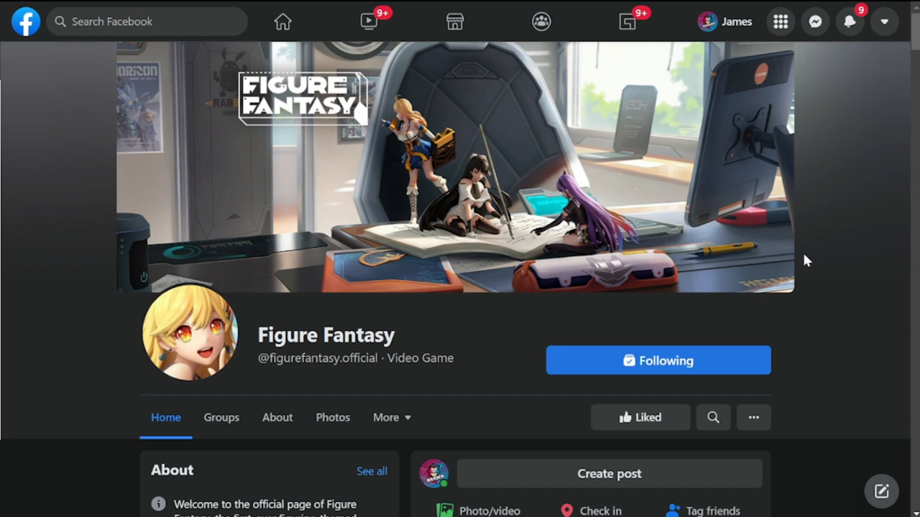
pyautogui.scroll(-2, 847, 291)
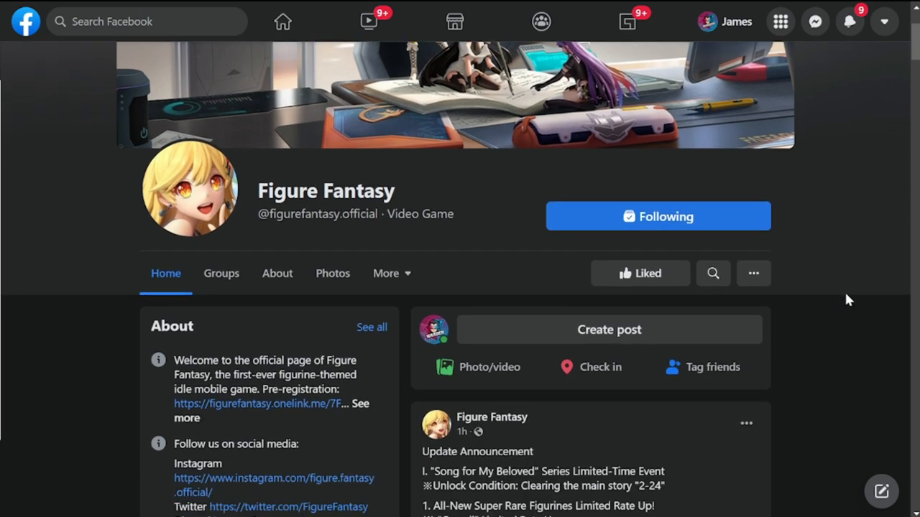
pyautogui.scroll(-1, 844, 295)
pyautogui.scroll(-1, 848, 338)
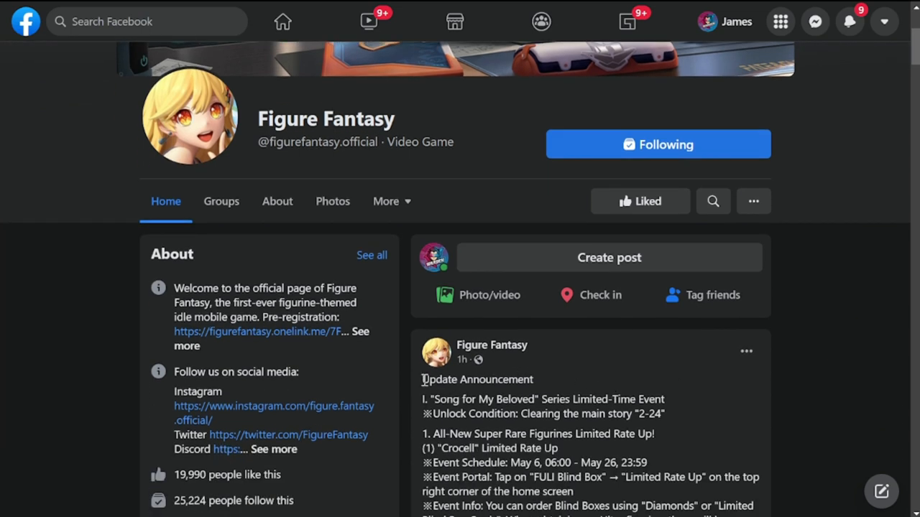
# Highlight the Update Announcement title, Song for My Beloved lines, Super Rare Figurines heading and Crocell schedule.
pyautogui.moveTo(423, 380); pyautogui.dragTo(539, 386)
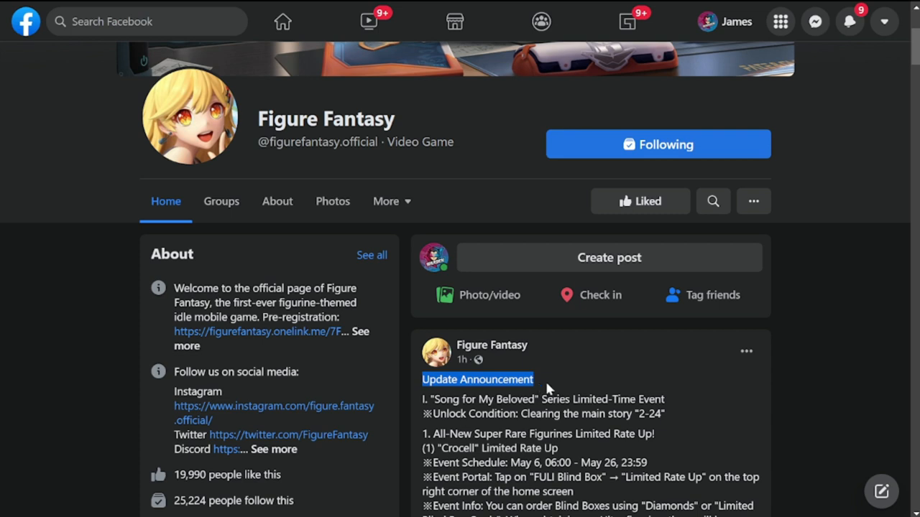
pyautogui.scroll(-1, 683, 408)
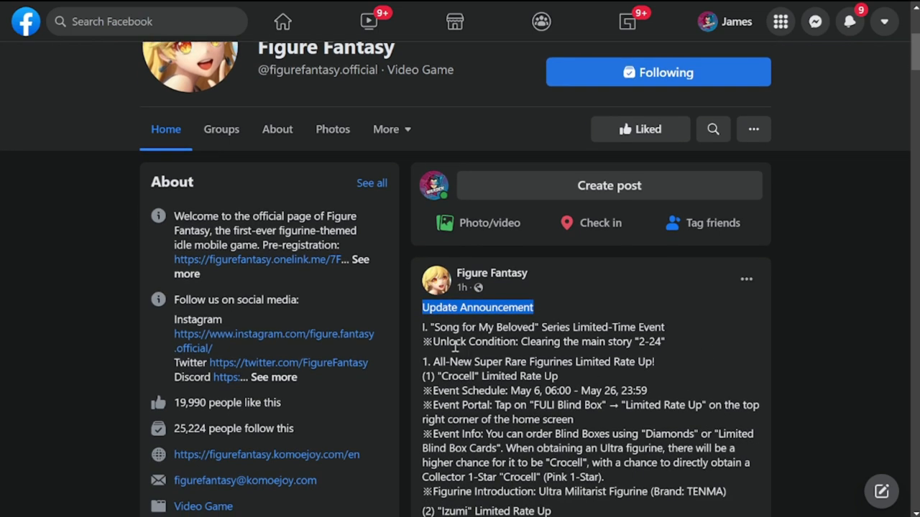
pyautogui.scroll(-1, 467, 359)
pyautogui.moveTo(423, 255)
pyautogui.mouseDown()
pyautogui.moveTo(582, 255)
pyautogui.moveTo(669, 270)
pyautogui.mouseUp()
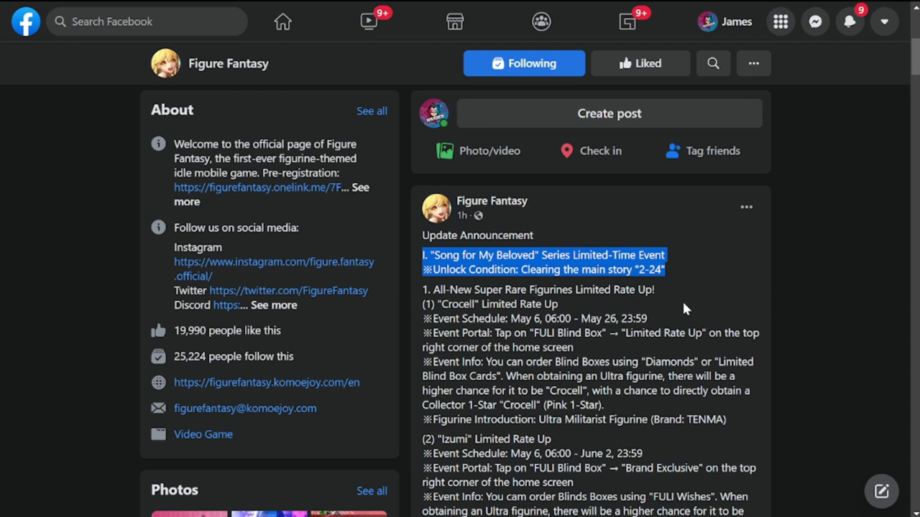
pyautogui.scroll(-2, 679, 295)
pyautogui.scroll(-2, 679, 295)
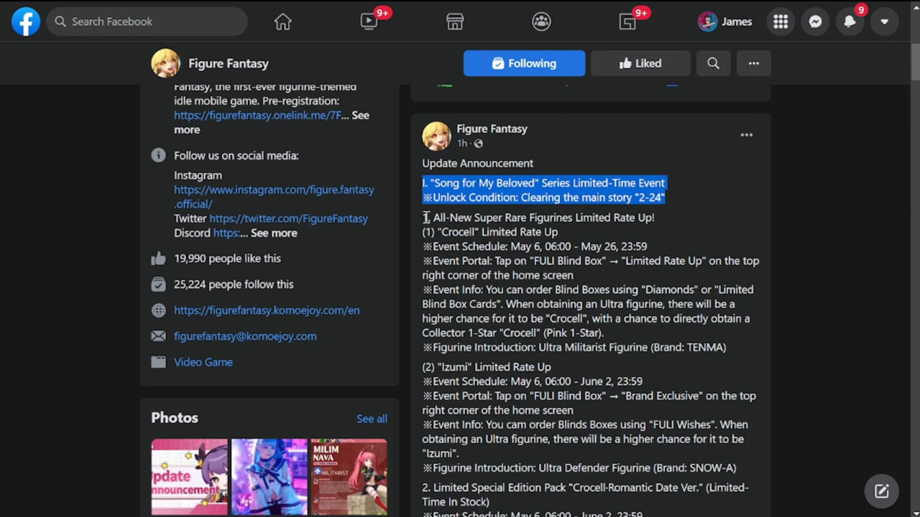
pyautogui.moveTo(422, 218)
pyautogui.mouseDown()
pyautogui.moveTo(473, 218)
pyautogui.moveTo(583, 246)
pyautogui.mouseUp()
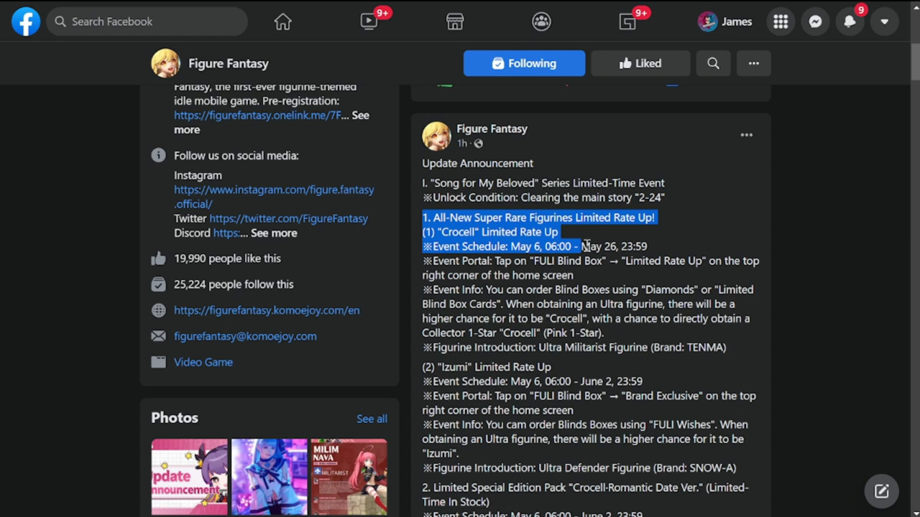
pyautogui.moveTo(583, 246); pyautogui.dragTo(639, 246)
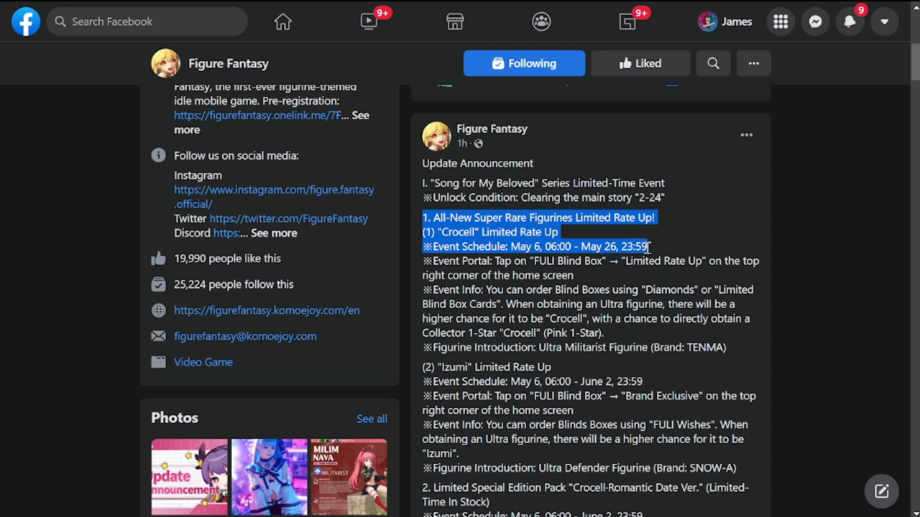
pyautogui.moveTo(639, 247); pyautogui.dragTo(658, 259)
pyautogui.click(531, 269)
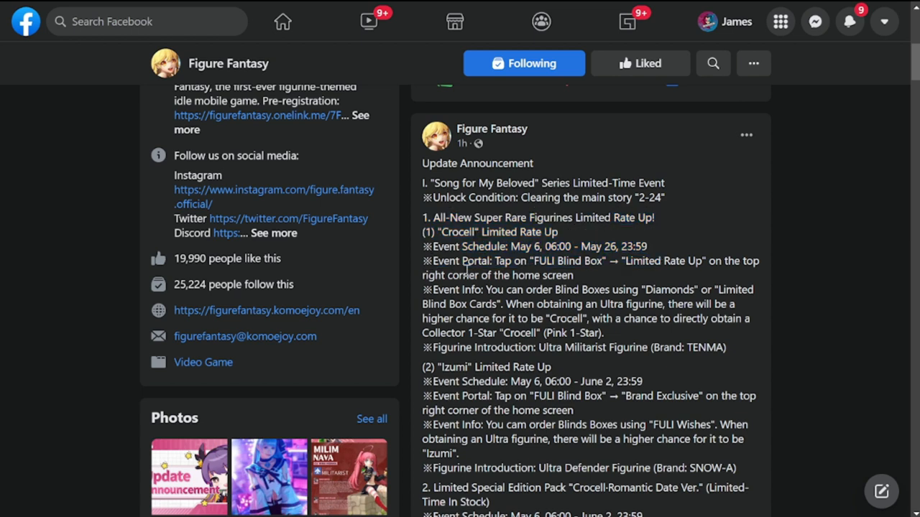
# Highlight the Crocell Event Portal, Diamonds or Limited wording, higher-chance sentence and Ultra Militarist introduction.
pyautogui.moveTo(431, 261)
pyautogui.mouseDown()
pyautogui.moveTo(711, 266)
pyautogui.moveTo(740, 275)
pyautogui.mouseUp()
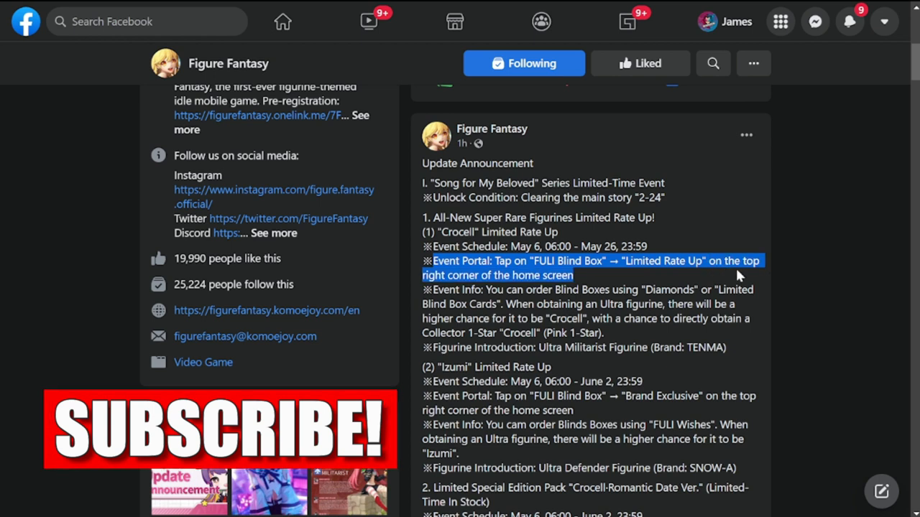
pyautogui.click(663, 301)
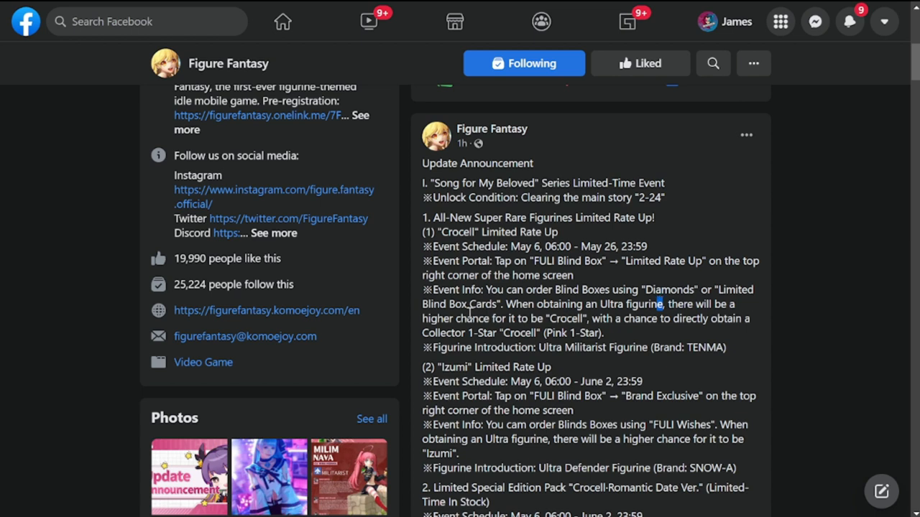
pyautogui.moveTo(644, 289); pyautogui.dragTo(751, 296)
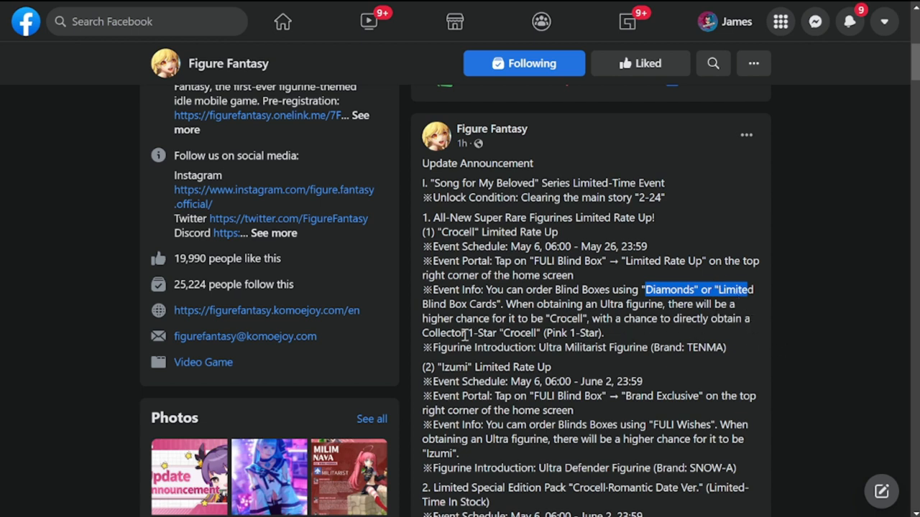
pyautogui.moveTo(429, 318); pyautogui.dragTo(602, 318)
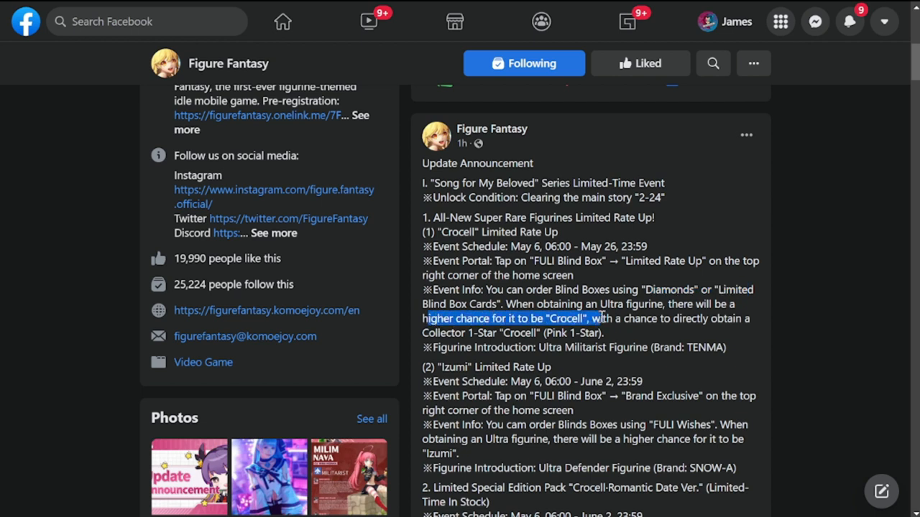
pyautogui.moveTo(602, 318); pyautogui.dragTo(740, 321)
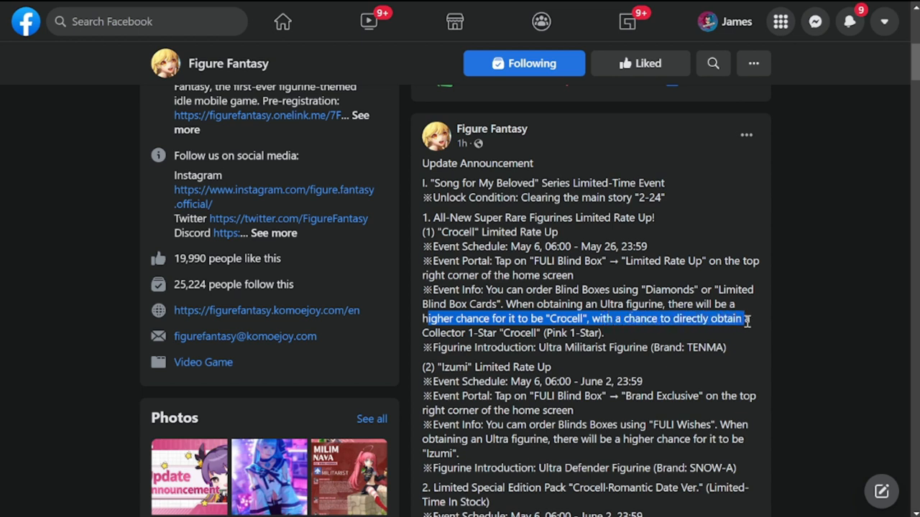
pyautogui.moveTo(740, 322); pyautogui.dragTo(752, 332)
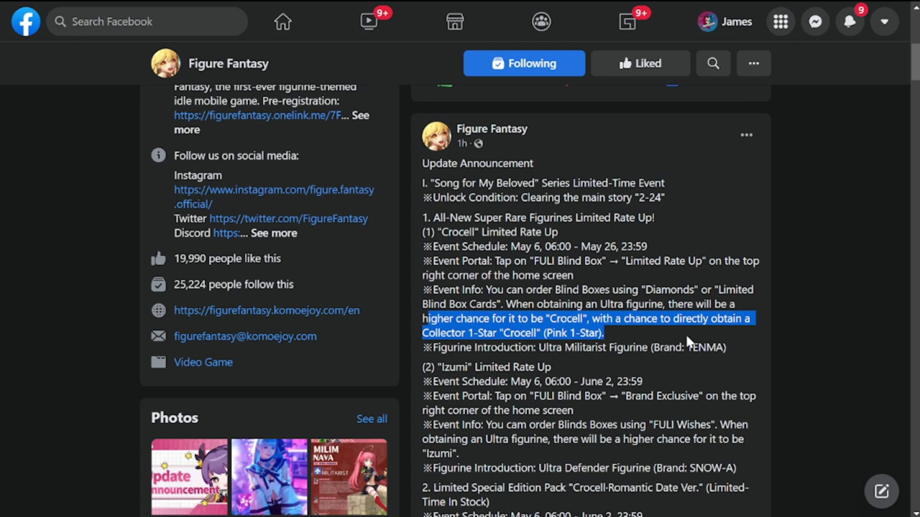
pyautogui.moveTo(433, 347); pyautogui.dragTo(733, 352)
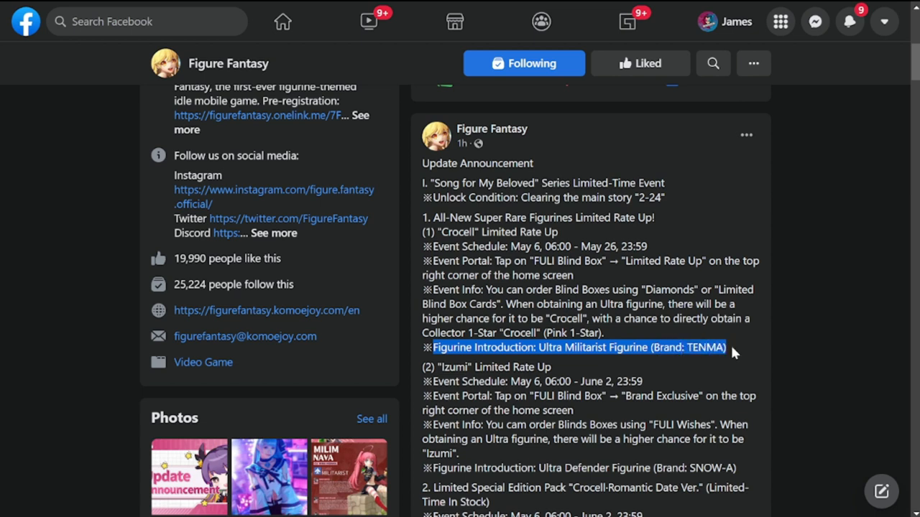
pyautogui.scroll(-3, 730, 344)
# Highlight the Izumi Limited Rate Up heading and its event schedule line.
pyautogui.click(614, 301)
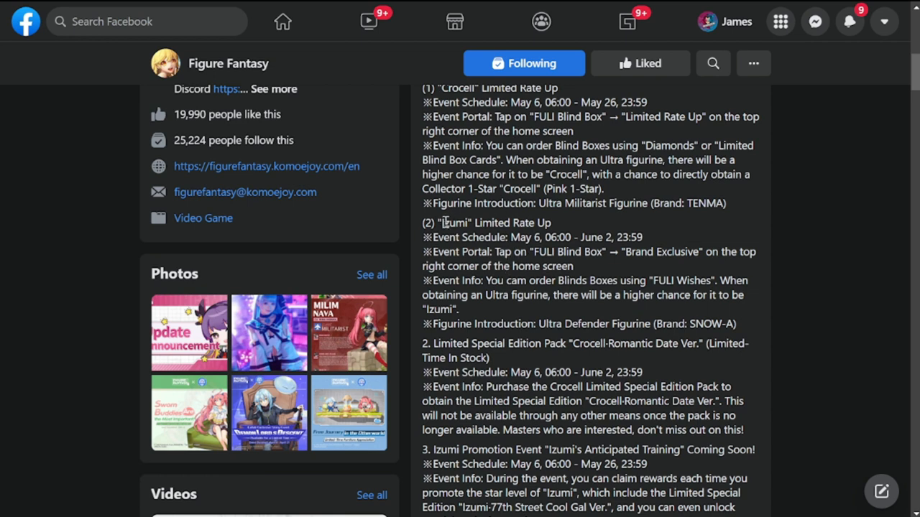
pyautogui.moveTo(422, 223); pyautogui.dragTo(552, 223)
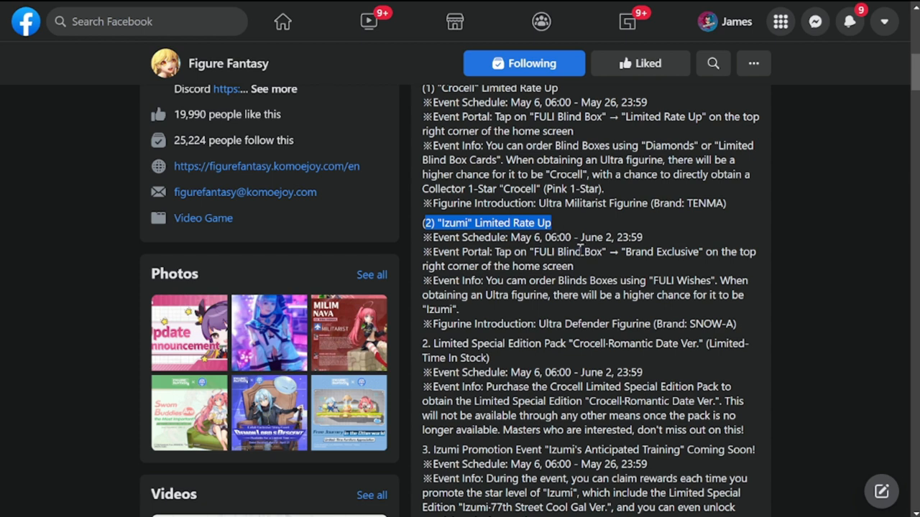
pyautogui.click(437, 236)
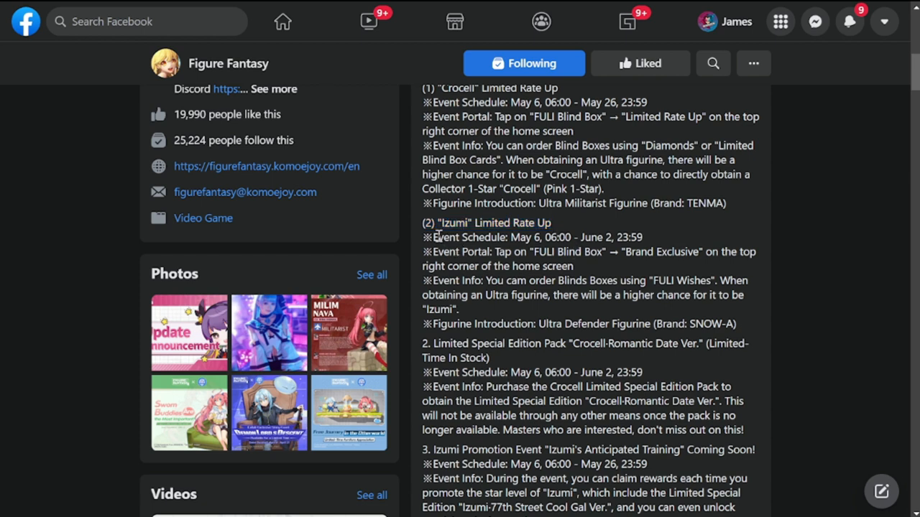
pyautogui.moveTo(434, 237); pyautogui.dragTo(644, 238)
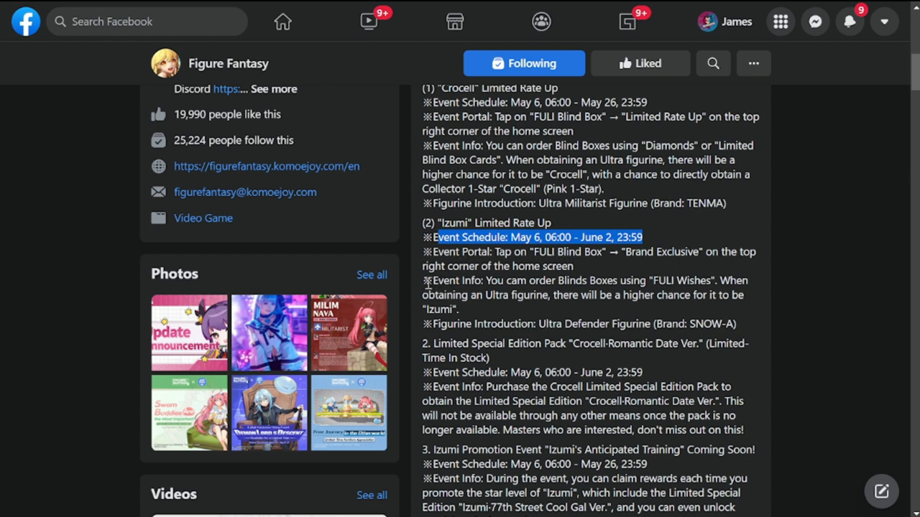
# Highlight the Izumi Event Info text, then the Ultra Defender figurine name and SNOW-A brand.
pyautogui.moveTo(424, 282); pyautogui.dragTo(606, 280)
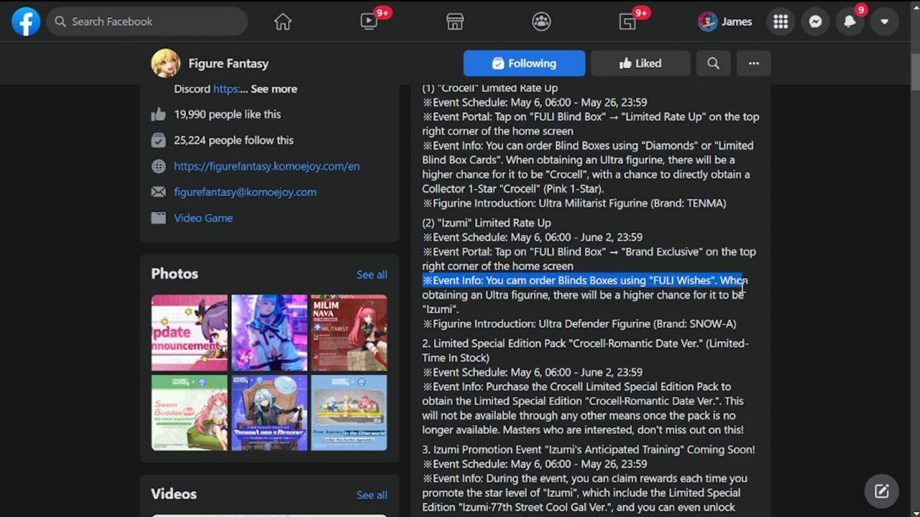
pyautogui.moveTo(606, 280); pyautogui.dragTo(749, 295)
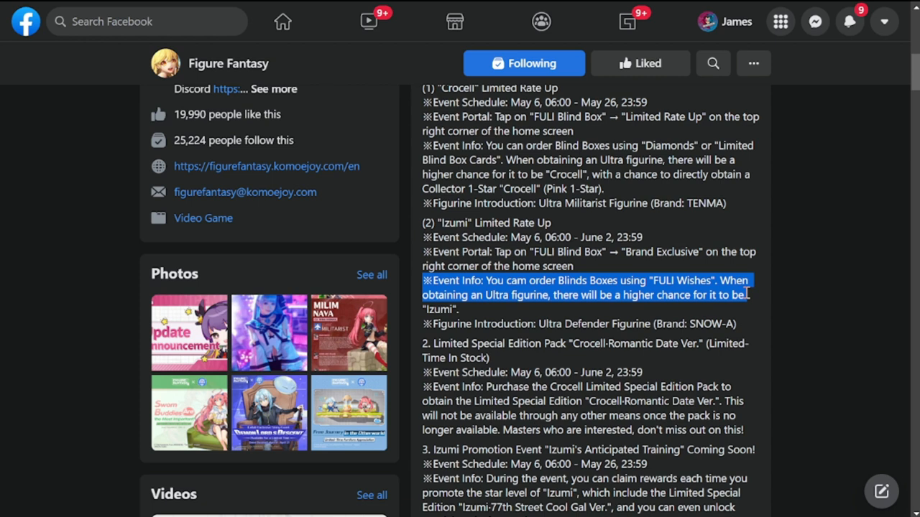
pyautogui.moveTo(749, 294); pyautogui.dragTo(740, 323)
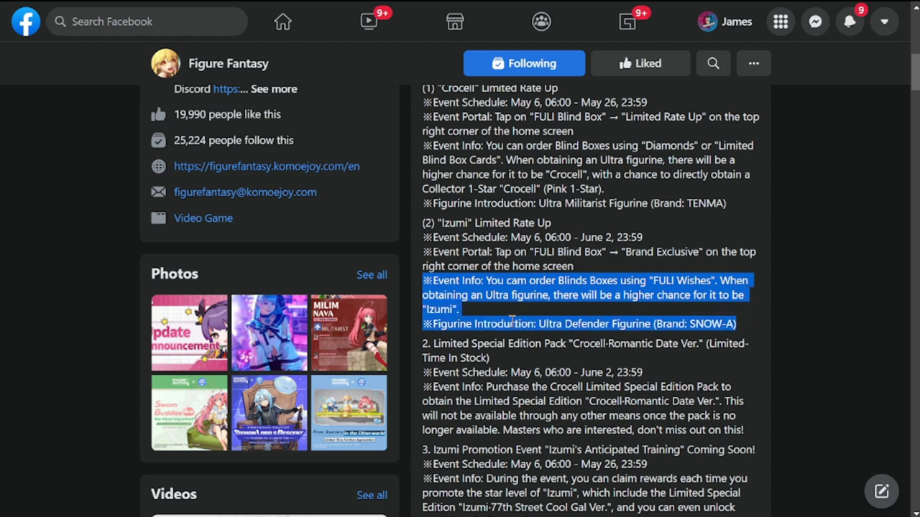
pyautogui.click(549, 324)
pyautogui.moveTo(538, 324); pyautogui.dragTo(738, 324)
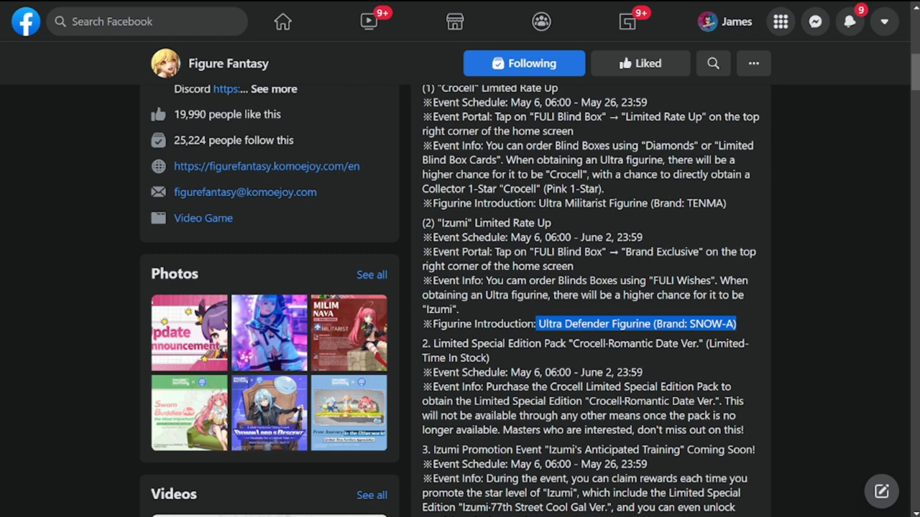
pyautogui.hotkey('ctrl', 'c')
pyautogui.scroll(-1, 766, 375)
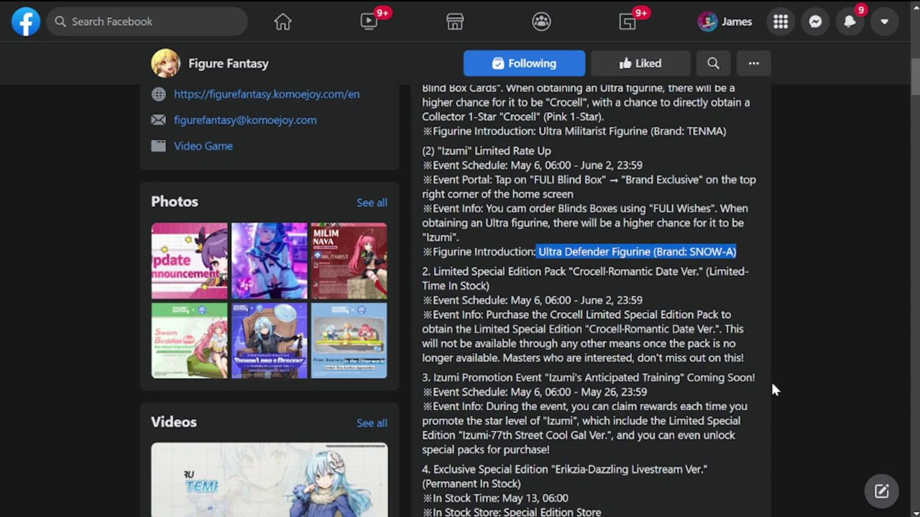
# Highlight item 2's Limited Special Edition Pack heading, schedule dates and Event Info.
pyautogui.click(639, 298)
pyautogui.moveTo(433, 271); pyautogui.dragTo(488, 286)
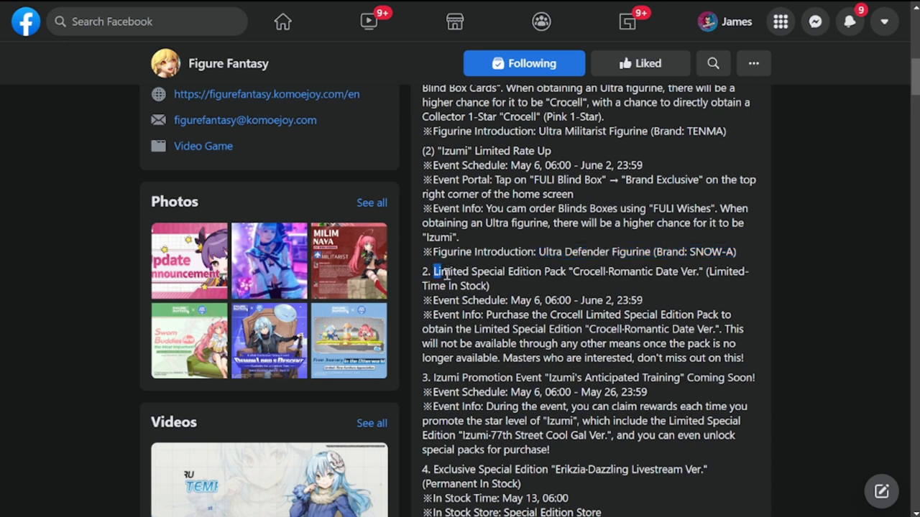
pyautogui.moveTo(551, 286); pyautogui.dragTo(688, 285)
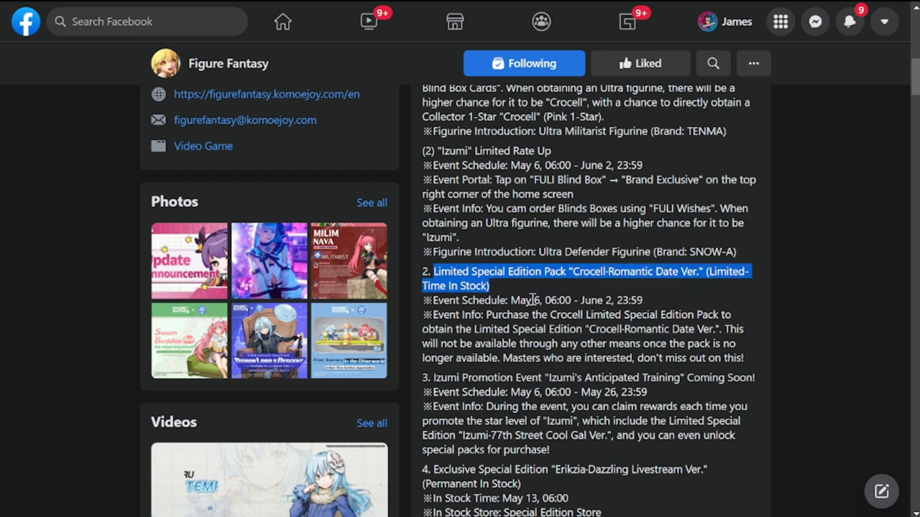
pyautogui.moveTo(510, 300); pyautogui.dragTo(644, 300)
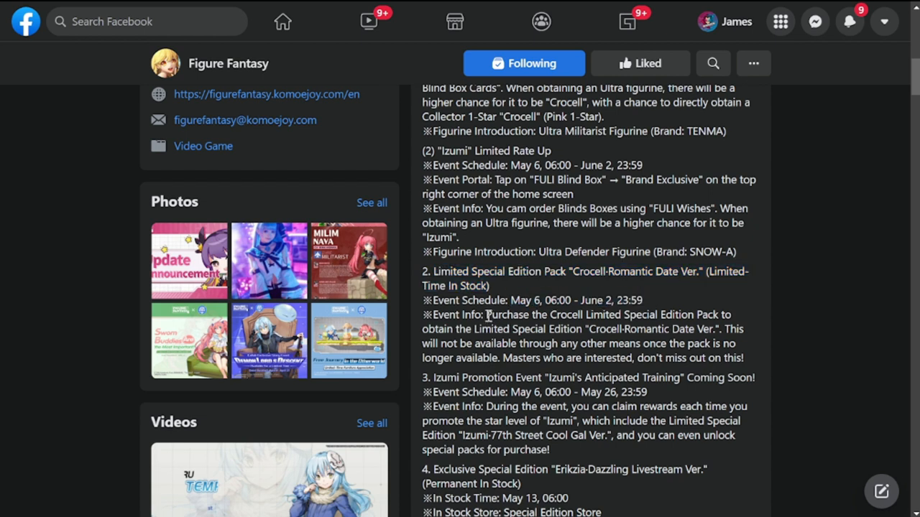
pyautogui.moveTo(486, 314); pyautogui.dragTo(749, 329)
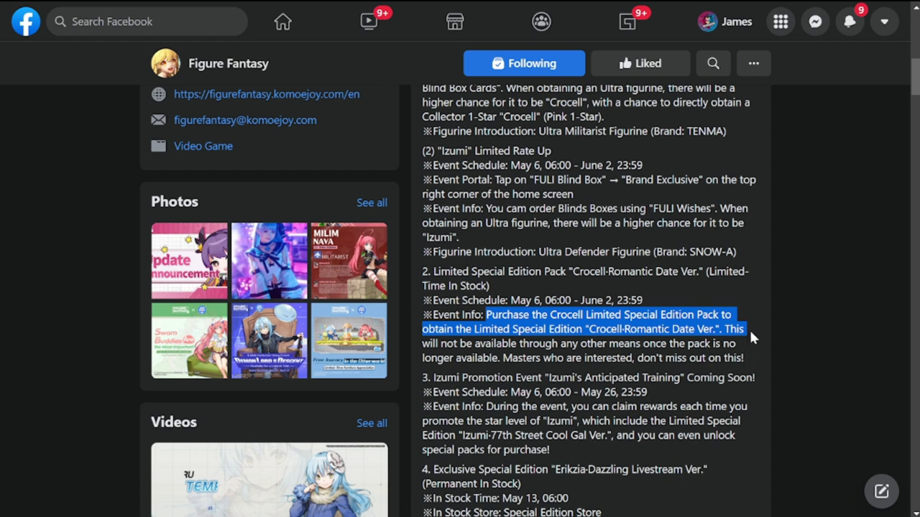
pyautogui.moveTo(751, 335); pyautogui.dragTo(740, 344)
pyautogui.click(570, 386)
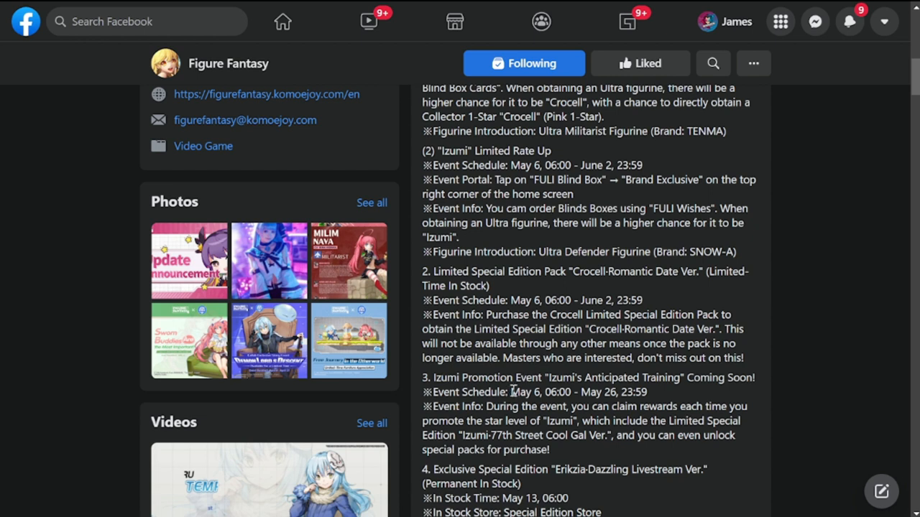
# Highlight item 3's schedule and Izumi star sentence, then item 4's title, Permanent note and stock lines.
pyautogui.moveTo(510, 393); pyautogui.dragTo(648, 392)
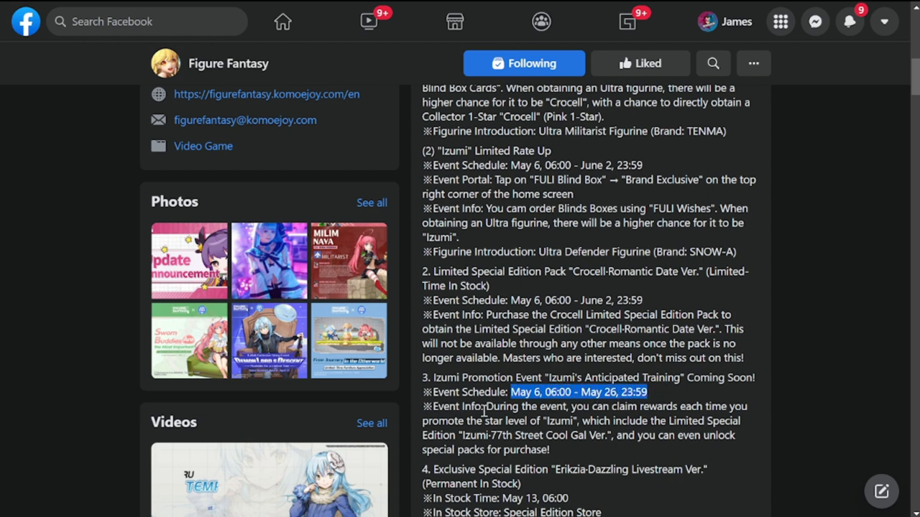
pyautogui.moveTo(433, 407); pyautogui.dragTo(745, 407)
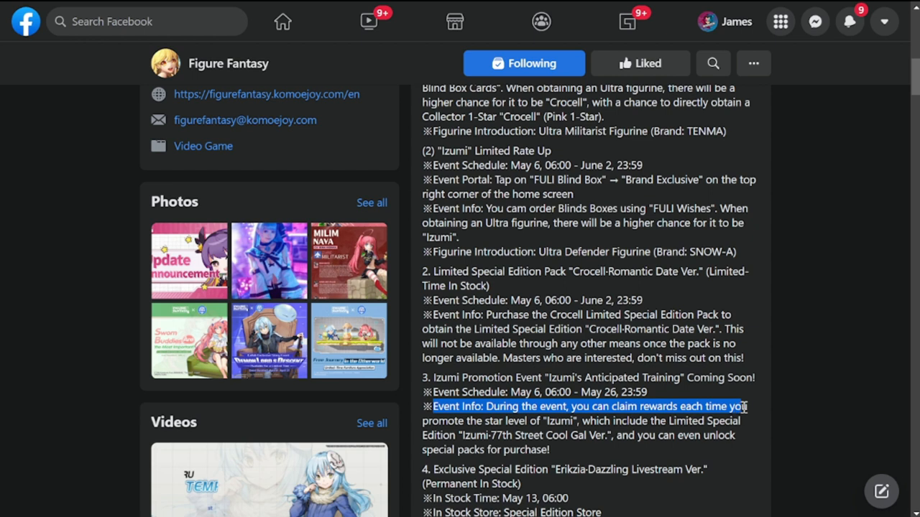
pyautogui.moveTo(456, 421)
pyautogui.mouseDown()
pyautogui.moveTo(609, 422)
pyautogui.moveTo(487, 436)
pyautogui.moveTo(569, 437)
pyautogui.mouseUp()
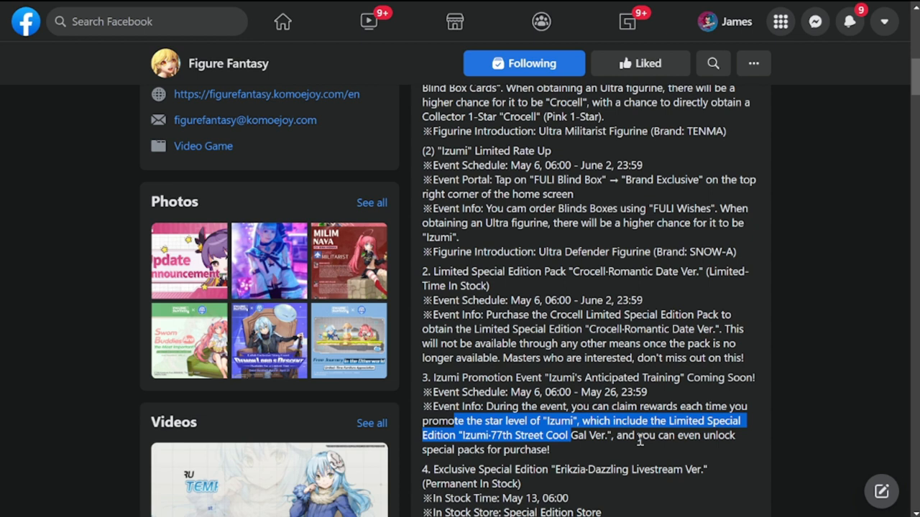
pyautogui.scroll(-1, 639, 440)
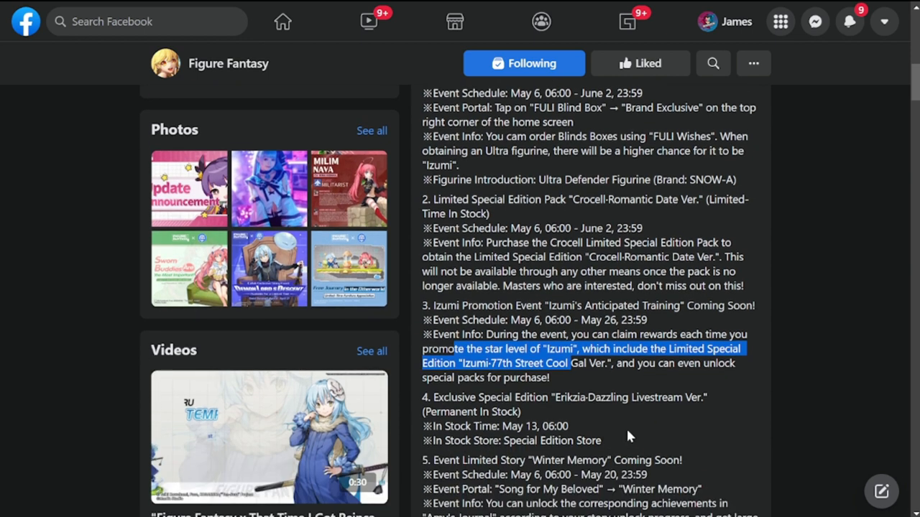
pyautogui.scroll(-1, 630, 426)
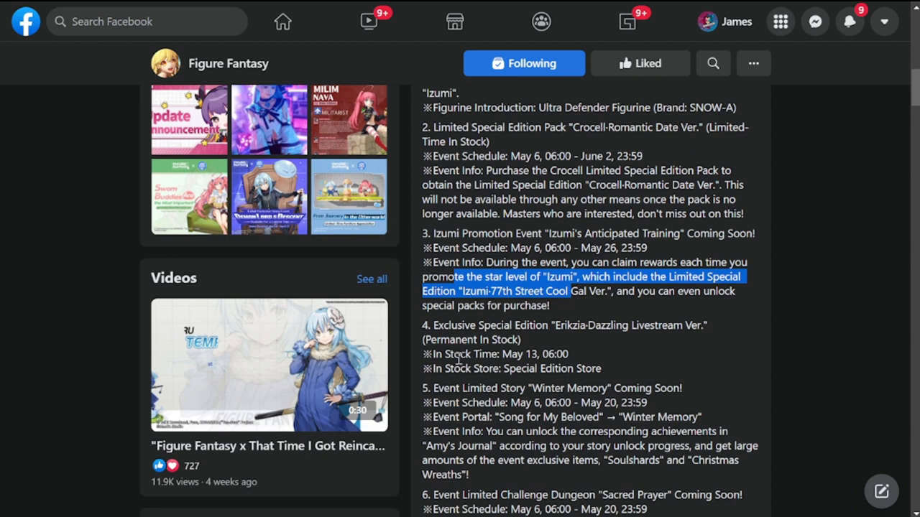
pyautogui.moveTo(434, 325); pyautogui.dragTo(710, 326)
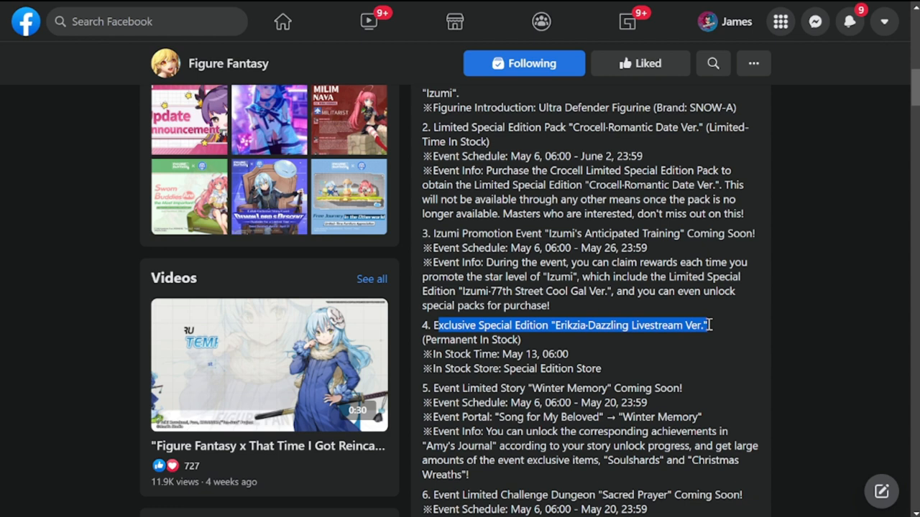
pyautogui.moveTo(530, 338); pyautogui.dragTo(422, 341)
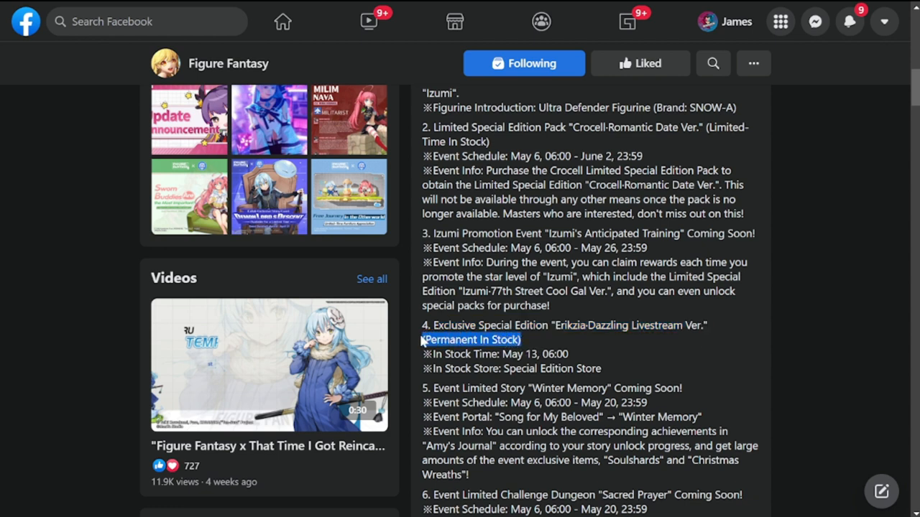
pyautogui.click(439, 352)
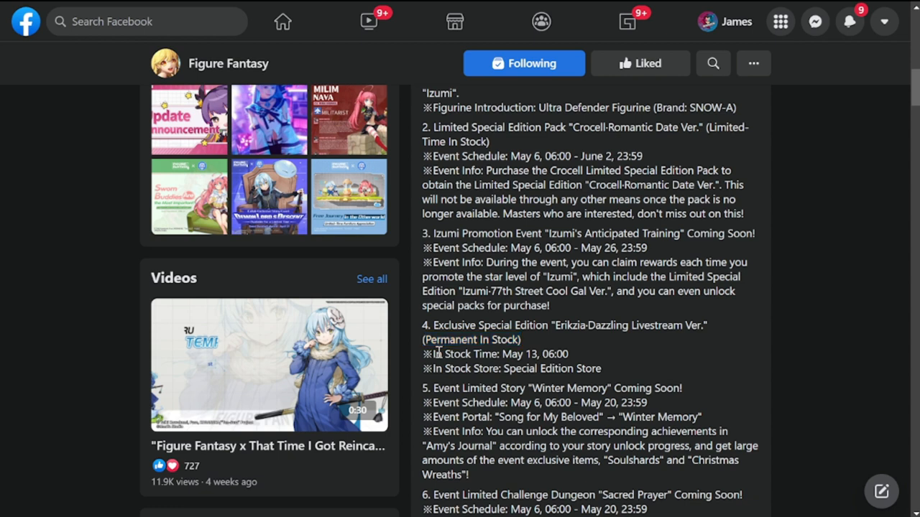
pyautogui.moveTo(433, 352); pyautogui.dragTo(602, 365)
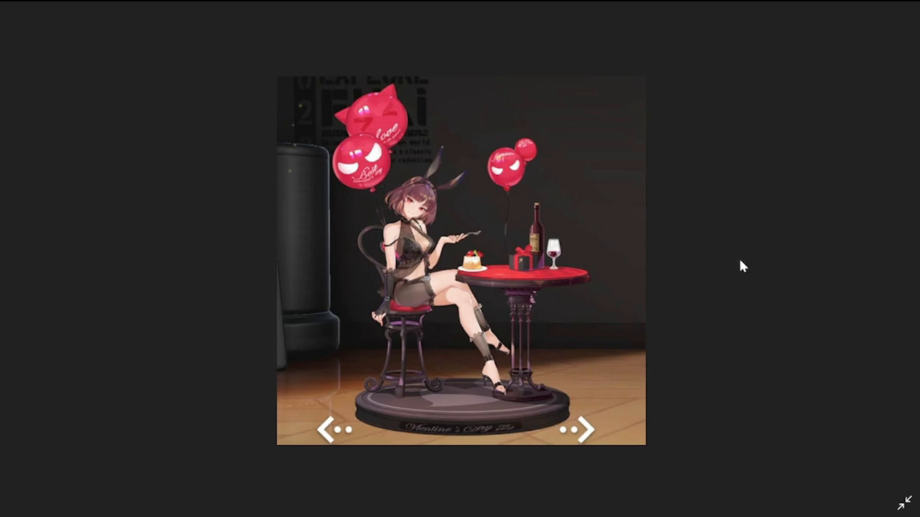
pyautogui.click(903, 273)
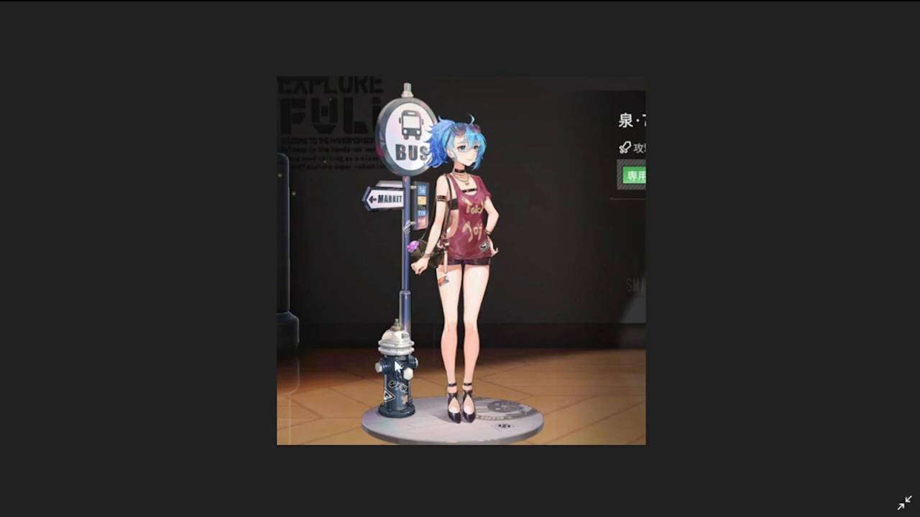
pyautogui.click(901, 273)
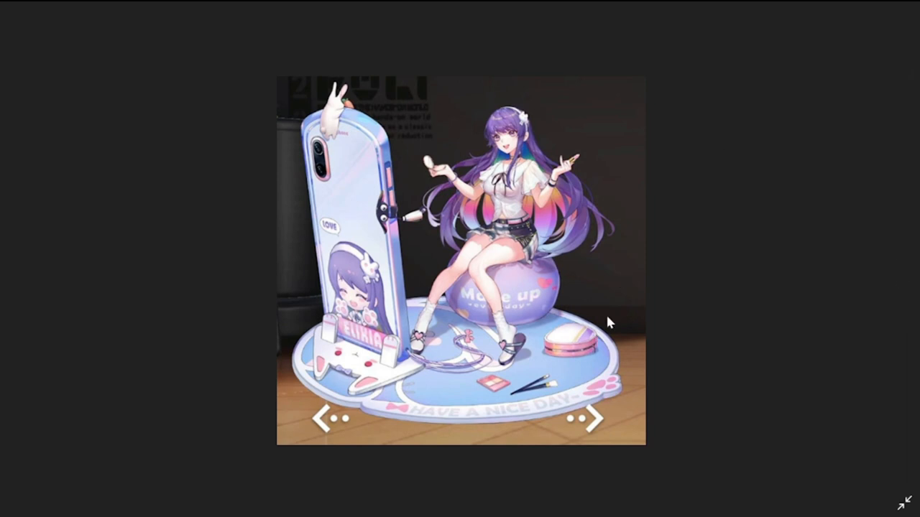
pyautogui.click(40, 269)
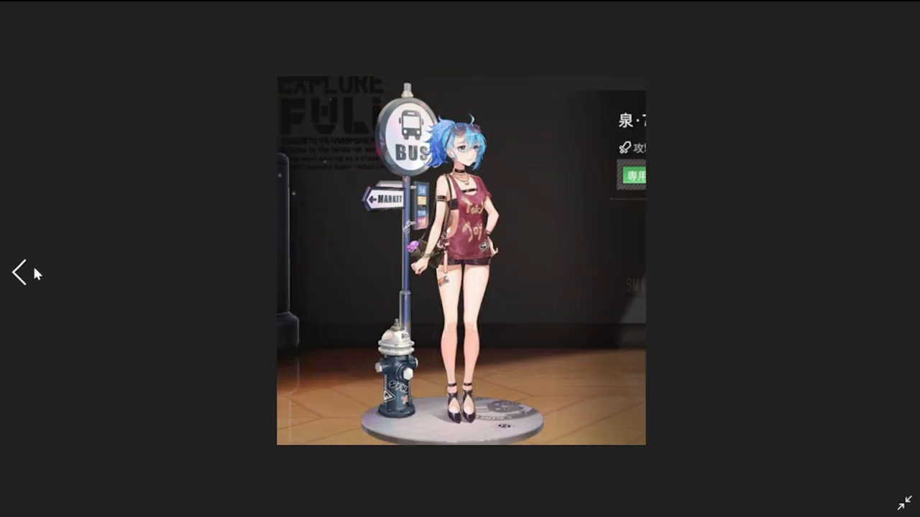
pyautogui.click(32, 264)
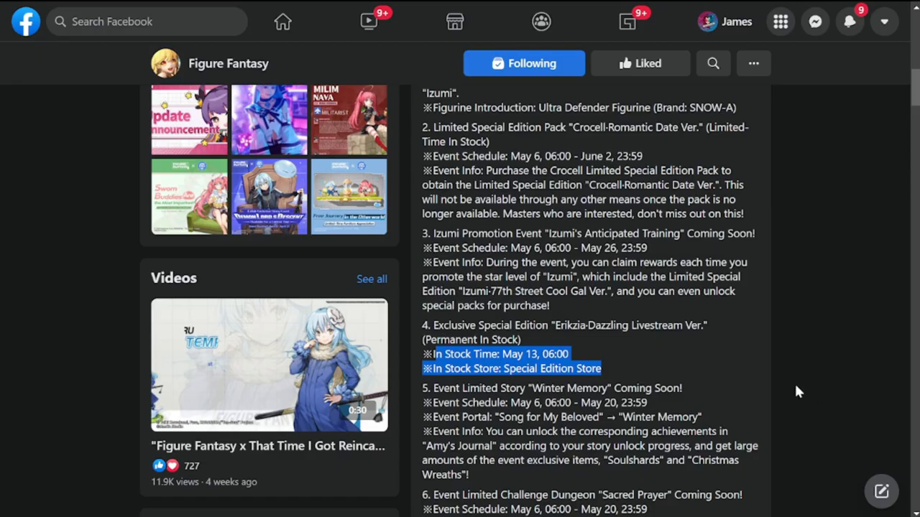
pyautogui.scroll(-2, 803, 390)
pyautogui.scroll(-2, 647, 374)
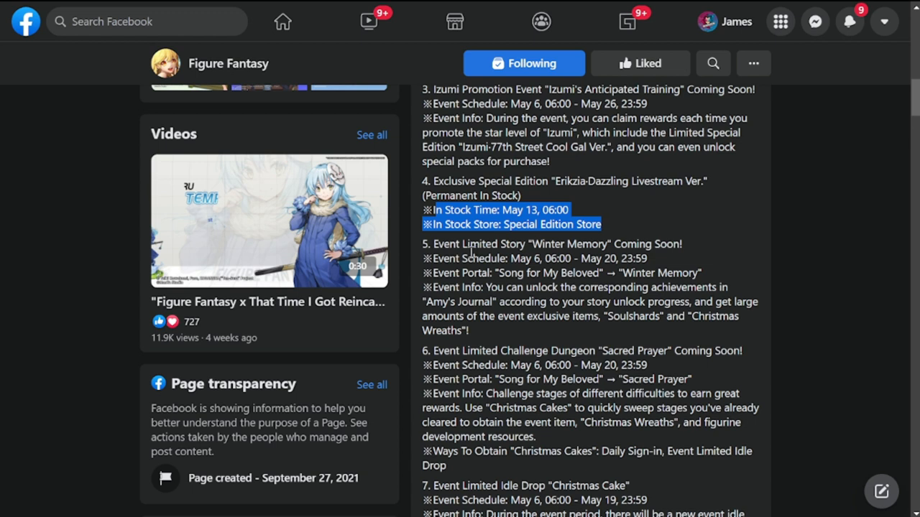
# Highlight item 5's schedule dates and then the whole Winter Memory event block.
pyautogui.moveTo(511, 257); pyautogui.dragTo(654, 265)
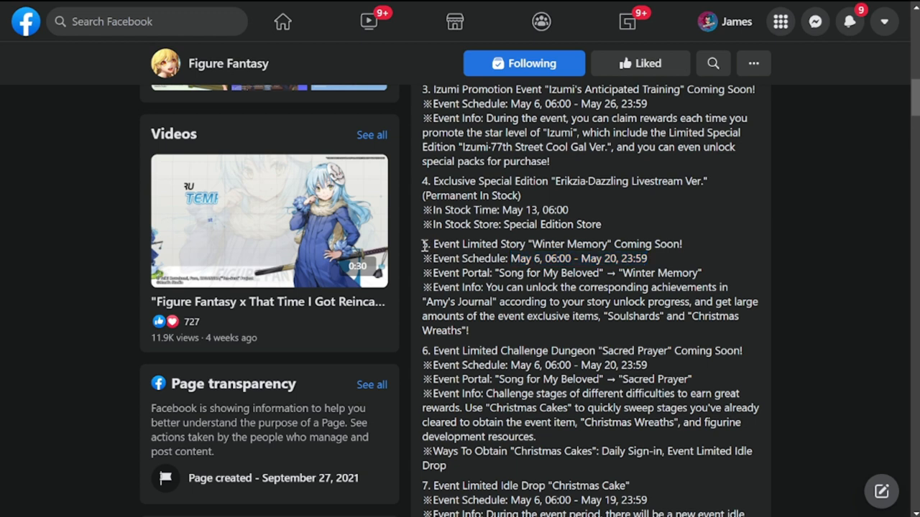
pyautogui.moveTo(422, 245)
pyautogui.mouseDown()
pyautogui.moveTo(469, 260)
pyautogui.moveTo(548, 334)
pyautogui.mouseUp()
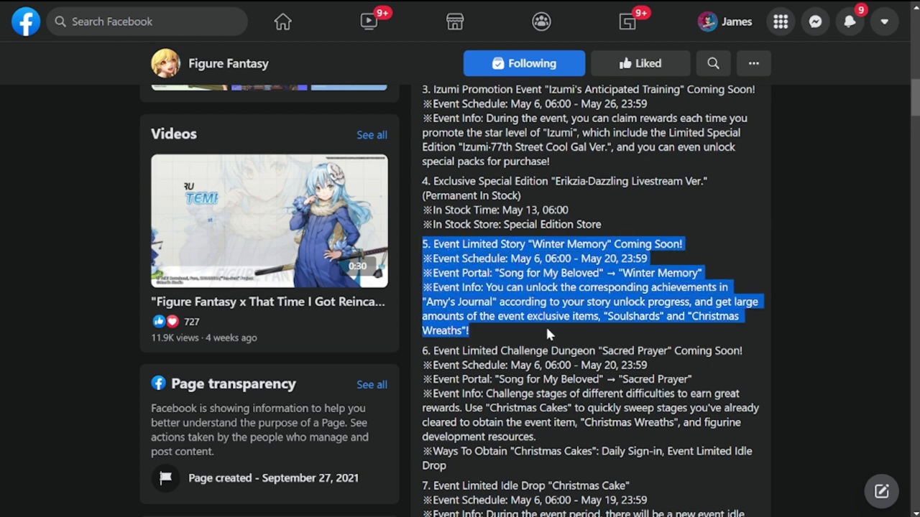
pyautogui.scroll(-1, 549, 330)
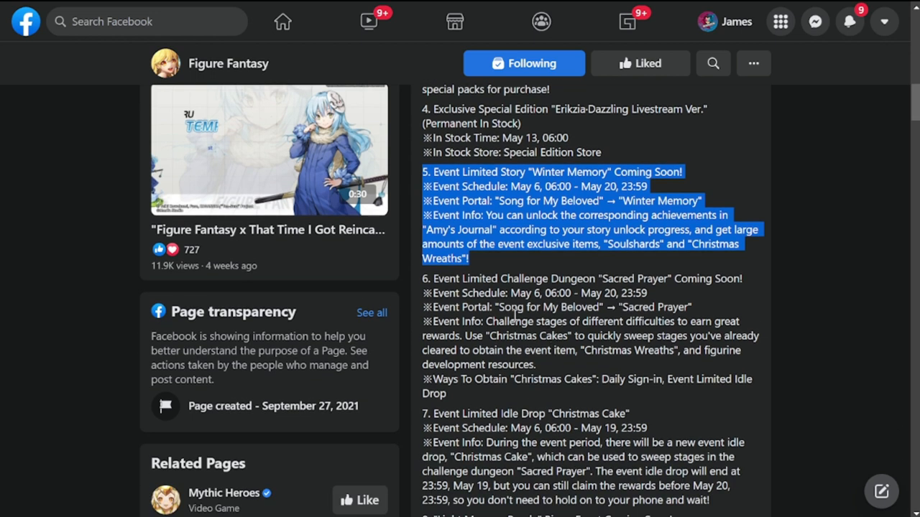
# Highlight item 6's Sacred Prayer heading, event schedule, and event portal and info lines.
pyautogui.moveTo(430, 279); pyautogui.dragTo(491, 290)
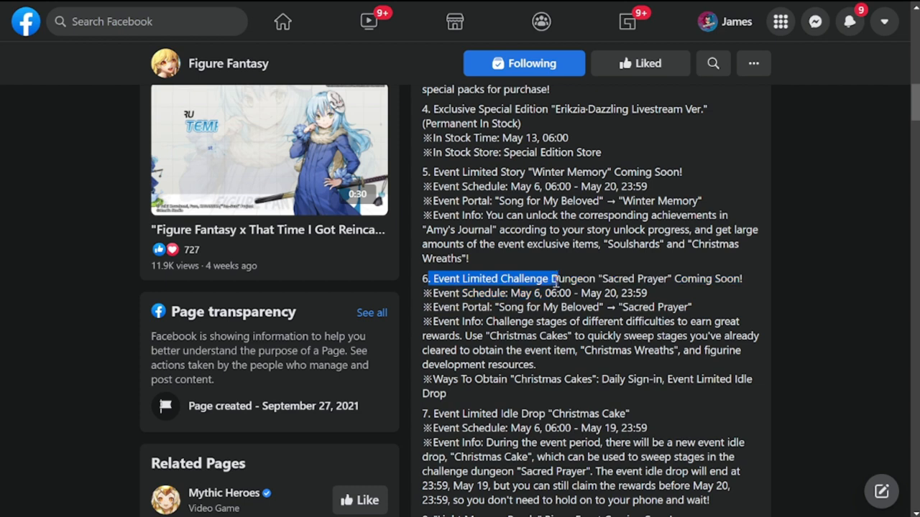
pyautogui.moveTo(491, 291)
pyautogui.mouseDown()
pyautogui.moveTo(646, 291)
pyautogui.moveTo(668, 280)
pyautogui.moveTo(688, 292)
pyautogui.mouseUp()
pyautogui.click(560, 302)
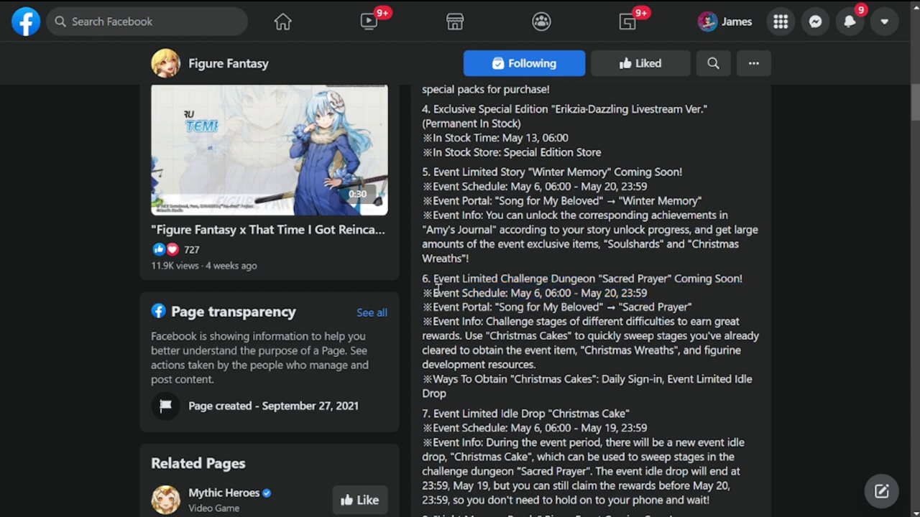
pyautogui.moveTo(434, 292); pyautogui.dragTo(625, 308)
pyautogui.click(562, 309)
pyautogui.moveTo(427, 307)
pyautogui.mouseDown()
pyautogui.moveTo(735, 325)
pyautogui.moveTo(762, 335)
pyautogui.mouseUp()
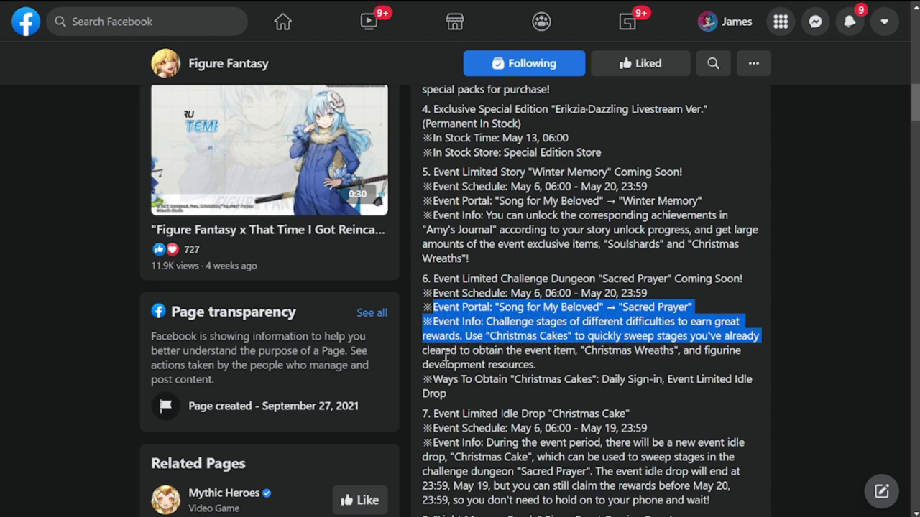
# Highlight the rest of item 6's event info and the Ways To Obtain Christmas Cakes line.
pyautogui.click(425, 345)
pyautogui.moveTo(423, 350); pyautogui.dragTo(535, 365)
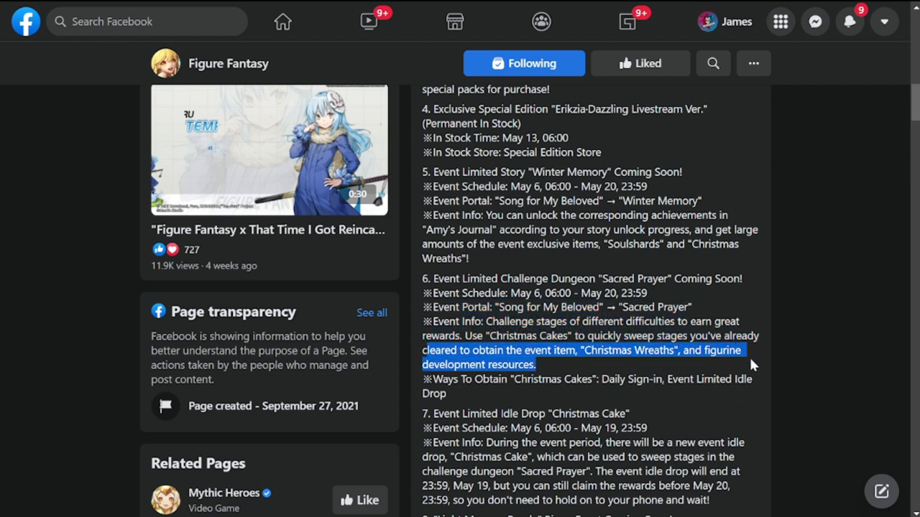
pyautogui.click(628, 369)
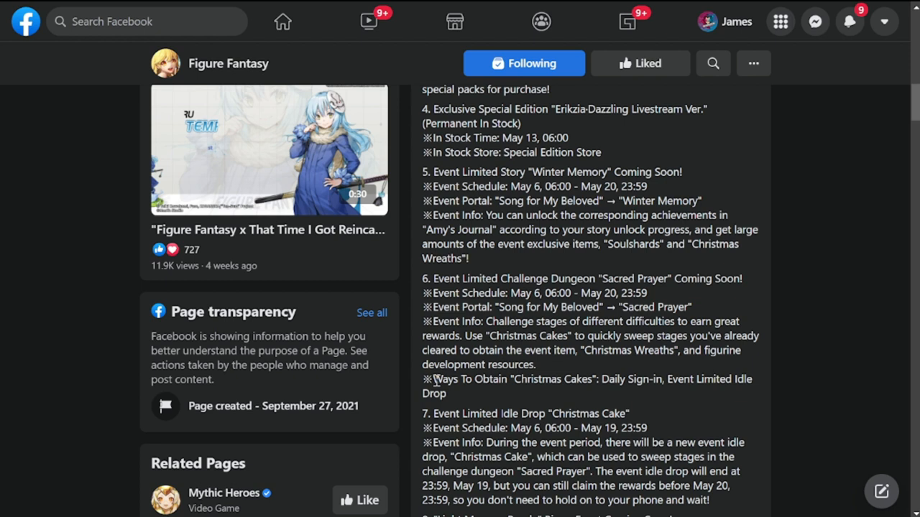
pyautogui.moveTo(433, 380); pyautogui.dragTo(708, 381)
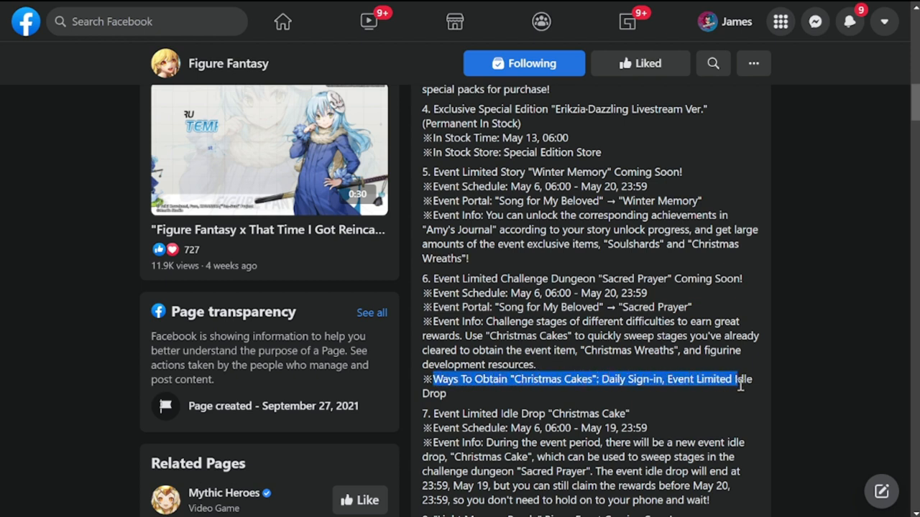
pyautogui.moveTo(708, 381); pyautogui.dragTo(754, 381)
pyautogui.scroll(-2, 661, 395)
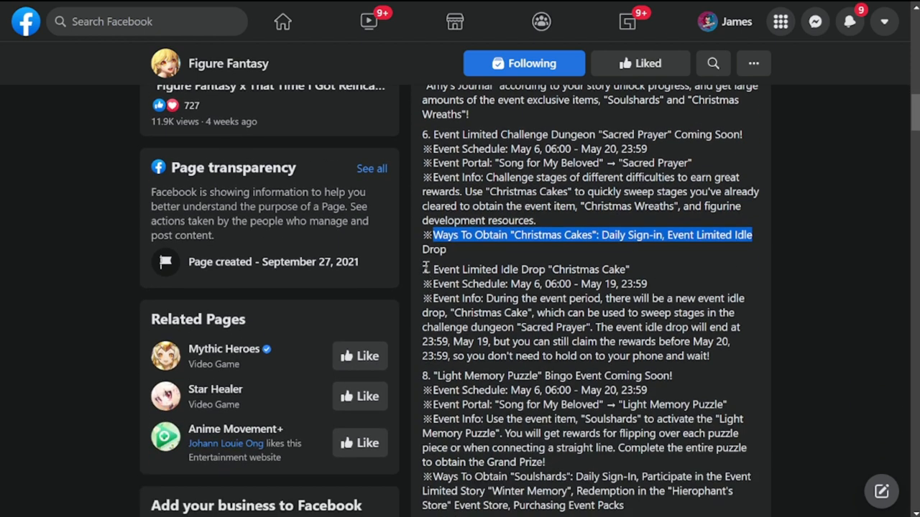
# Highlight item 7's Christmas Cake block, item 8's Bingo title and schedule, and the Soulshards sources line.
pyautogui.moveTo(421, 269)
pyautogui.mouseDown()
pyautogui.moveTo(625, 284)
pyautogui.moveTo(693, 300)
pyautogui.moveTo(735, 340)
pyautogui.mouseUp()
pyautogui.scroll(2, 602, 310)
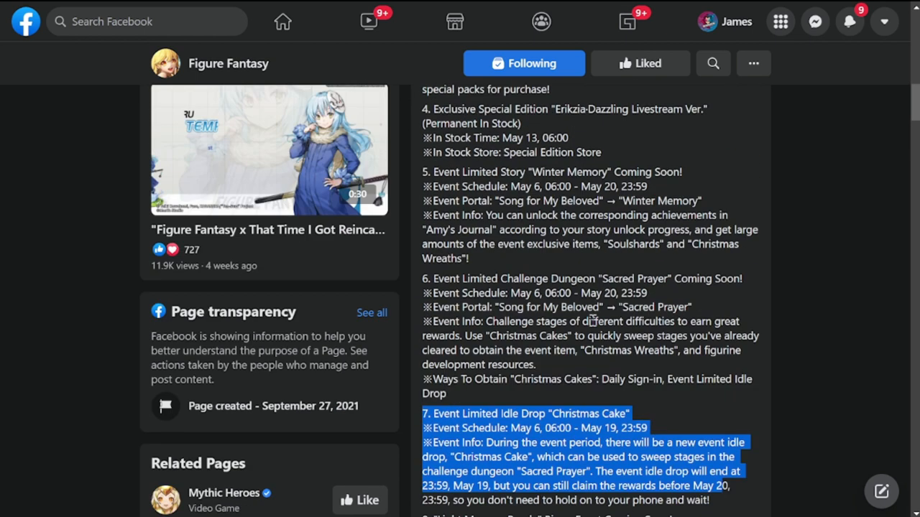
pyautogui.scroll(-2, 516, 402)
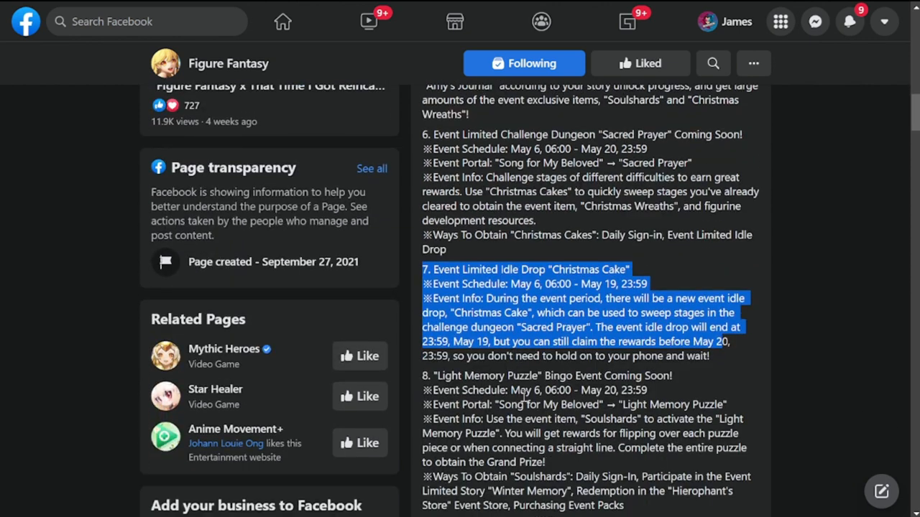
pyautogui.scroll(-2, 463, 321)
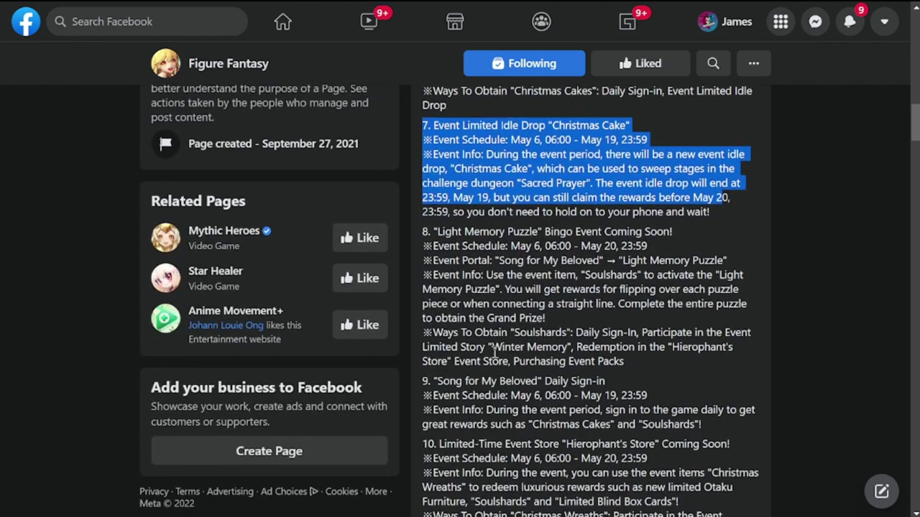
pyautogui.click(476, 245)
pyautogui.moveTo(432, 232)
pyautogui.mouseDown()
pyautogui.moveTo(606, 246)
pyautogui.moveTo(660, 260)
pyautogui.mouseUp()
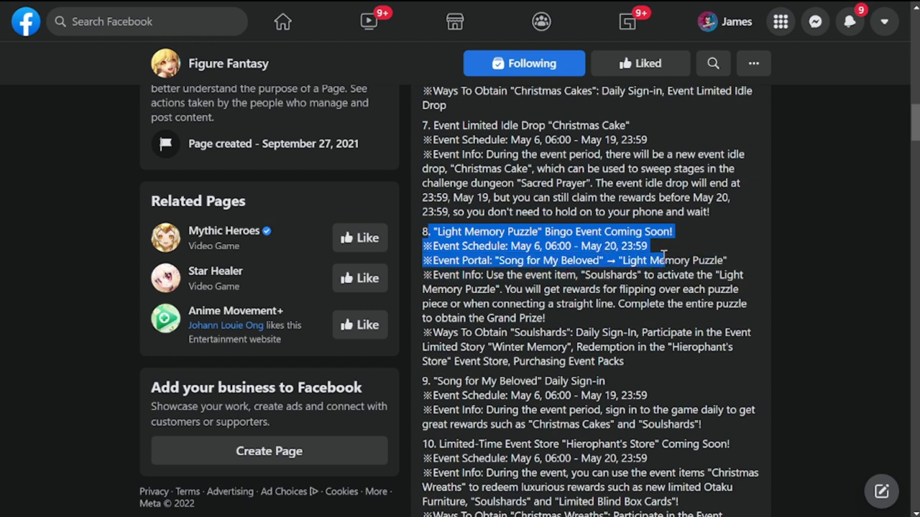
pyautogui.moveTo(663, 257); pyautogui.dragTo(666, 248)
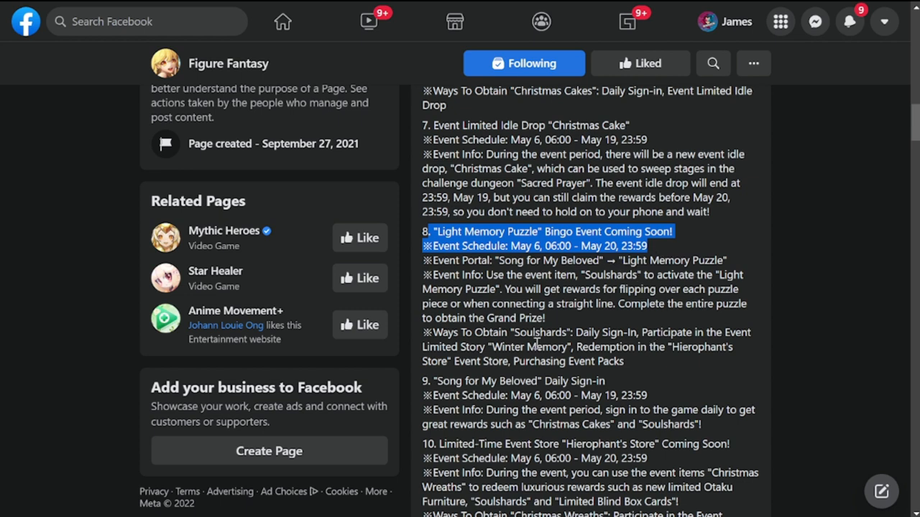
pyautogui.click(471, 336)
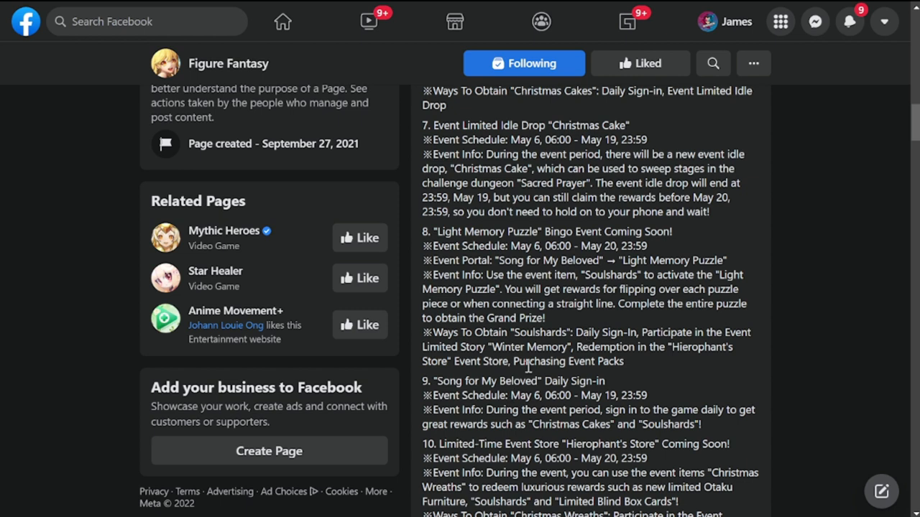
pyautogui.moveTo(489, 347)
pyautogui.mouseDown()
pyautogui.moveTo(709, 362)
pyautogui.moveTo(713, 350)
pyautogui.moveTo(731, 363)
pyautogui.mouseUp()
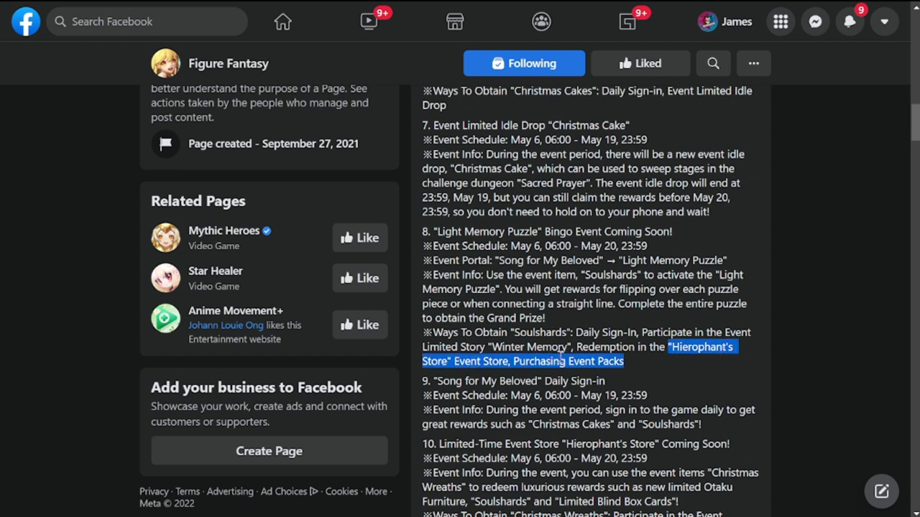
pyautogui.scroll(-2, 644, 371)
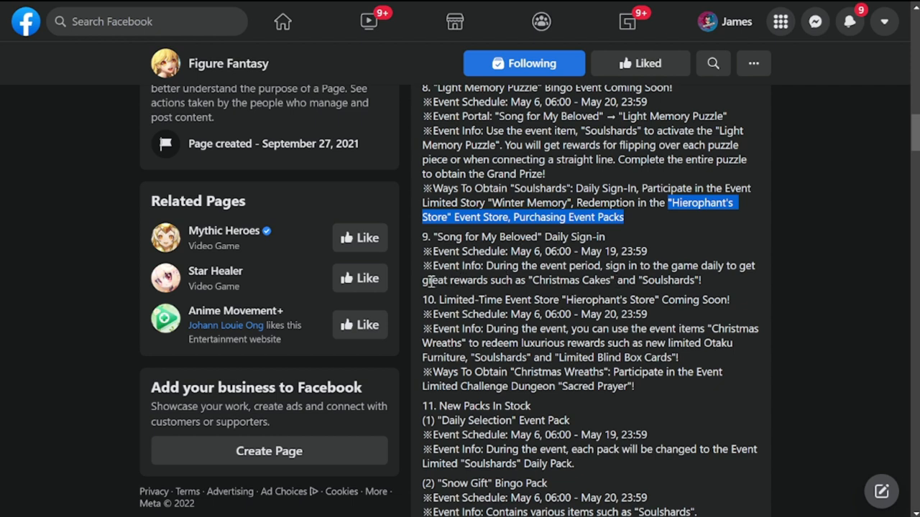
# Highlight item 9's rewards line and item 10's event store title through its schedule.
pyautogui.moveTo(422, 280); pyautogui.dragTo(694, 279)
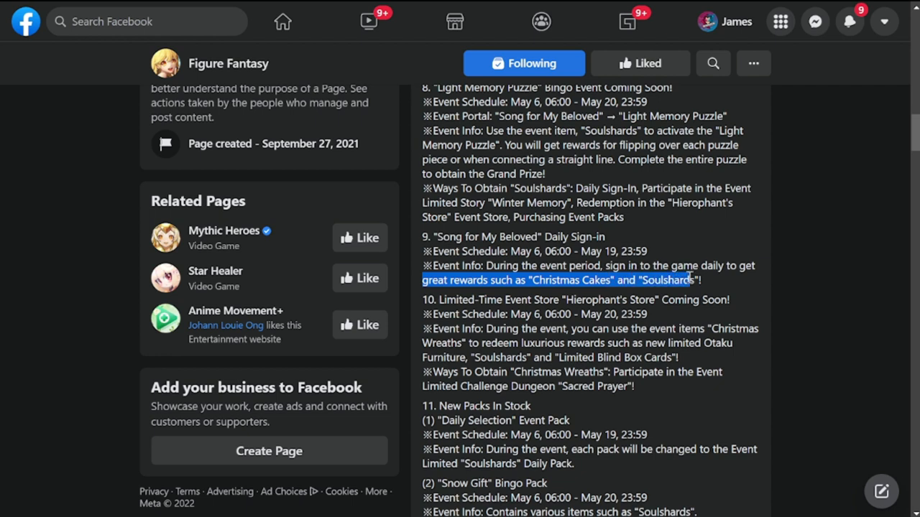
pyautogui.click(573, 296)
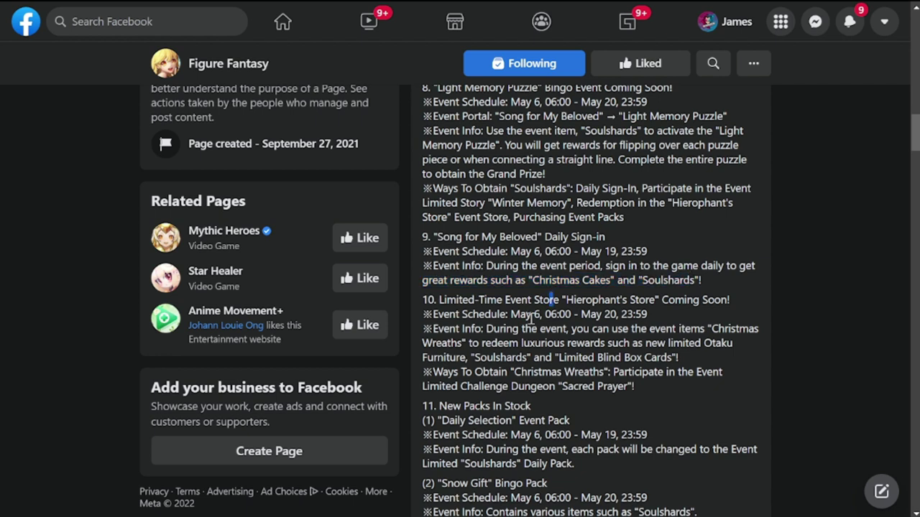
pyautogui.click(441, 300)
pyautogui.moveTo(440, 300); pyautogui.dragTo(654, 299)
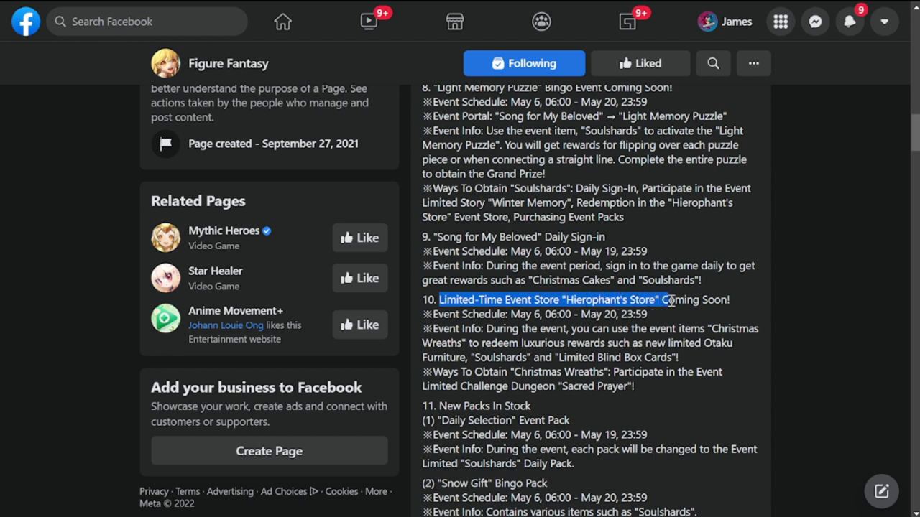
pyautogui.moveTo(654, 298); pyautogui.dragTo(744, 322)
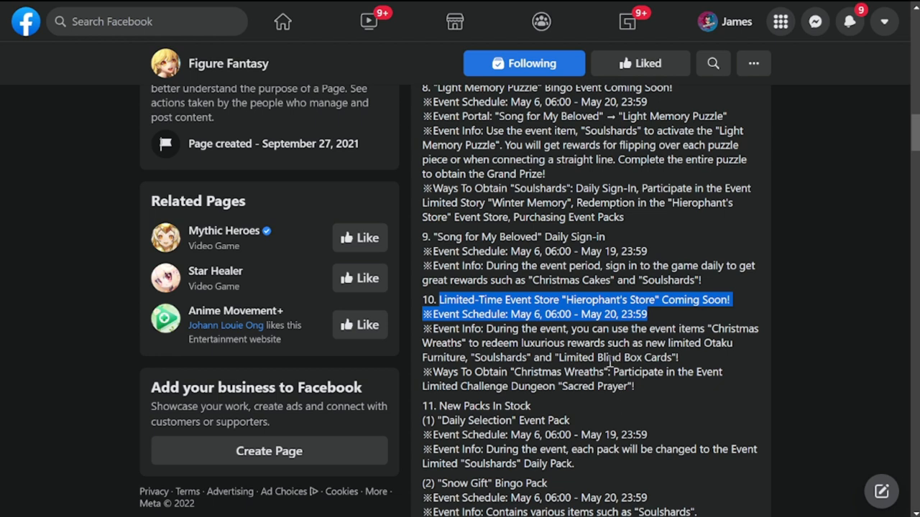
pyautogui.scroll(-3, 610, 361)
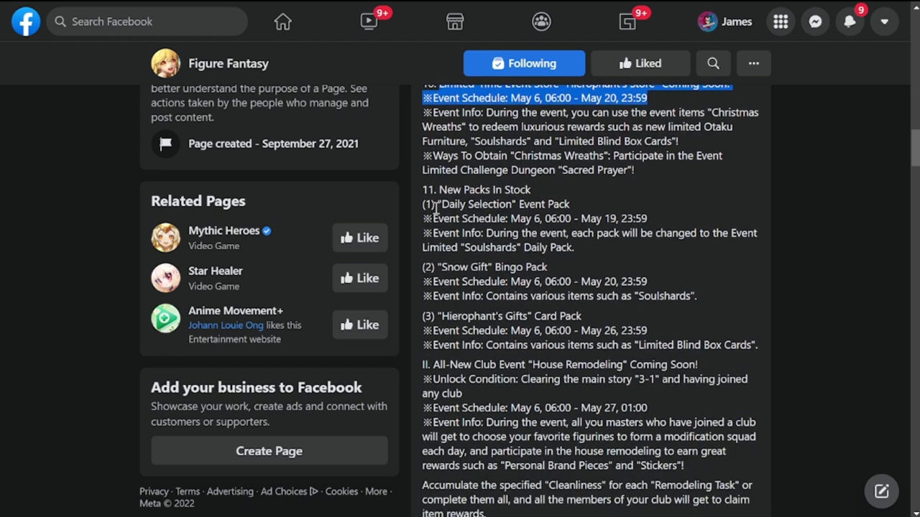
# Highlight the Daily Selection, Snow Gift Bingo and Hierophant's Gifts pack lines in turn.
pyautogui.moveTo(430, 204); pyautogui.dragTo(492, 216)
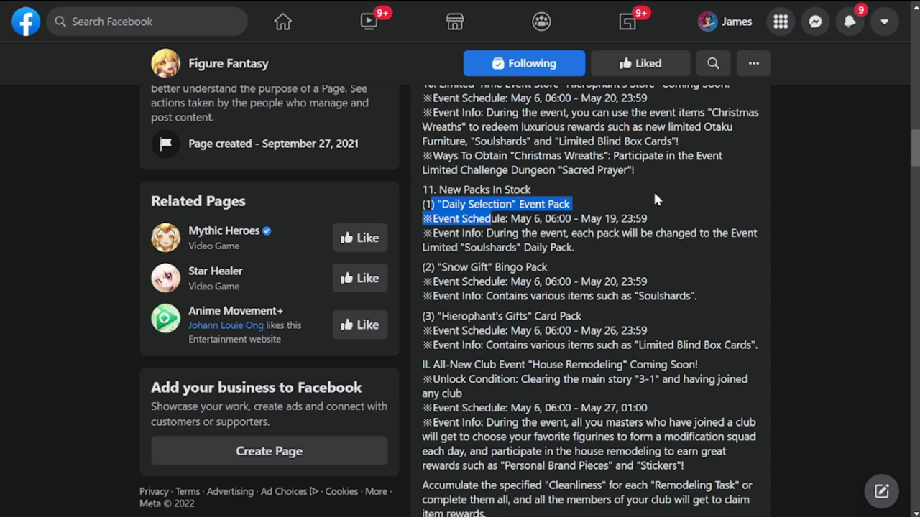
pyautogui.scroll(1, 665, 236)
pyautogui.scroll(1, 633, 241)
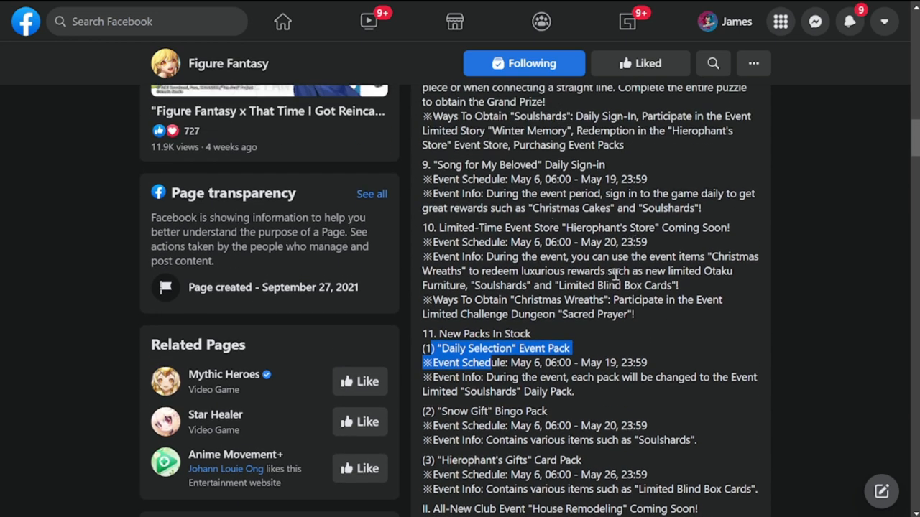
pyautogui.scroll(-1, 644, 347)
pyautogui.scroll(-1, 643, 347)
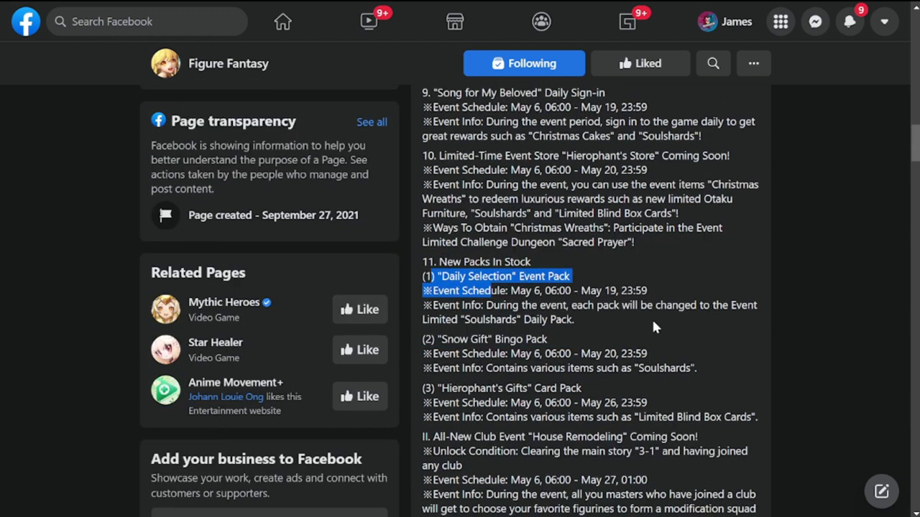
pyautogui.scroll(-1, 654, 327)
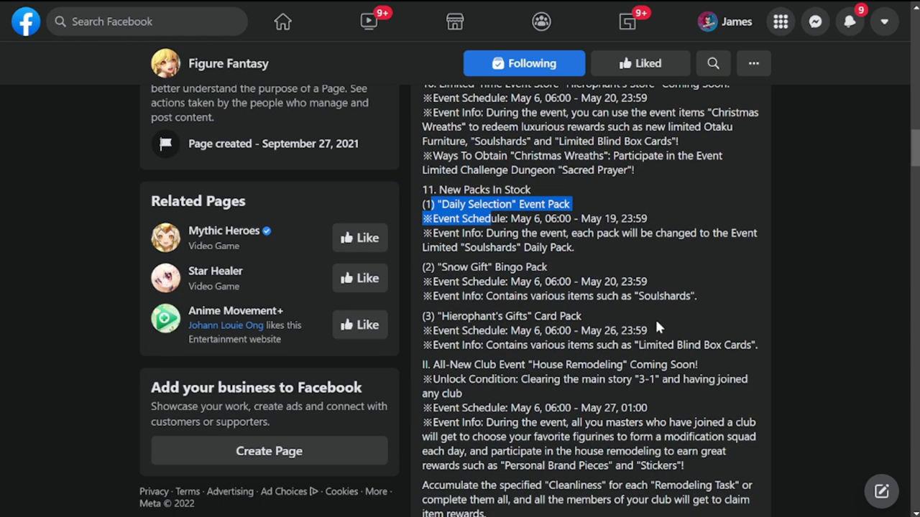
pyautogui.moveTo(441, 267); pyautogui.dragTo(548, 267)
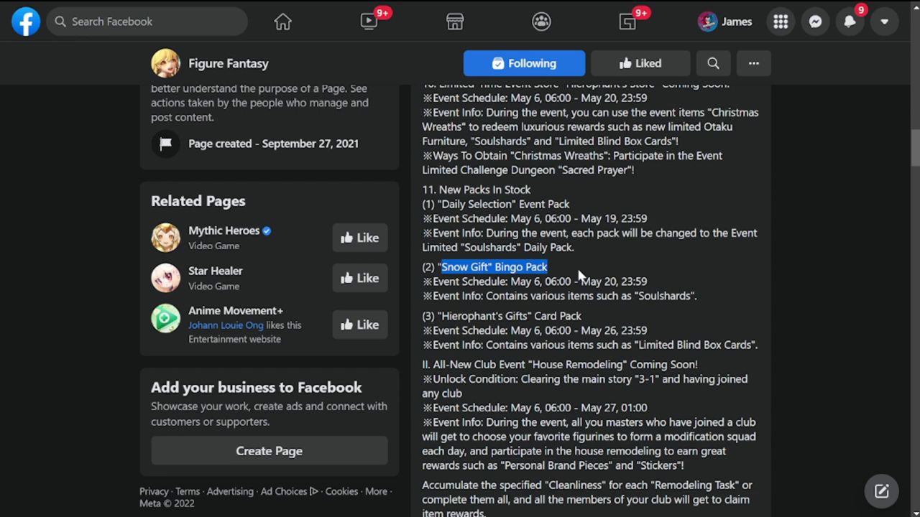
pyautogui.keyDown('shift'); pyautogui.click(695, 296); pyautogui.keyUp('shift')
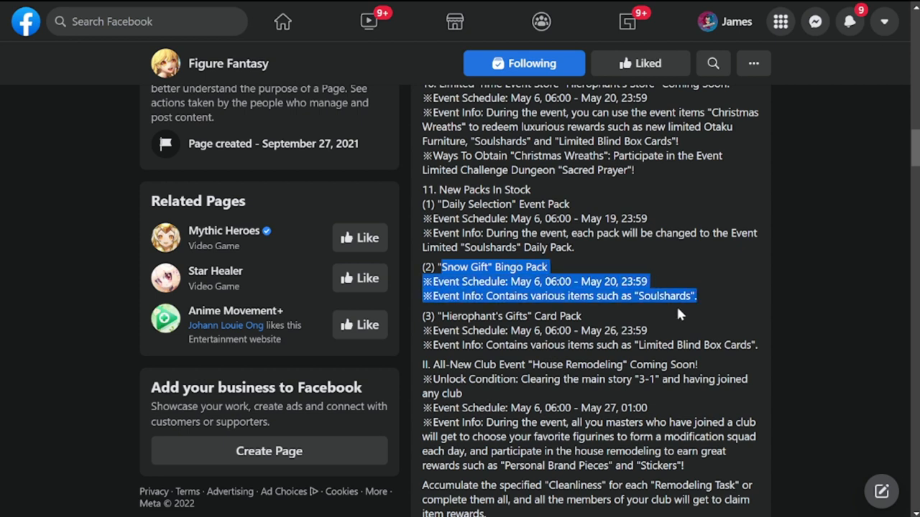
pyautogui.click(618, 328)
pyautogui.moveTo(429, 316); pyautogui.dragTo(650, 329)
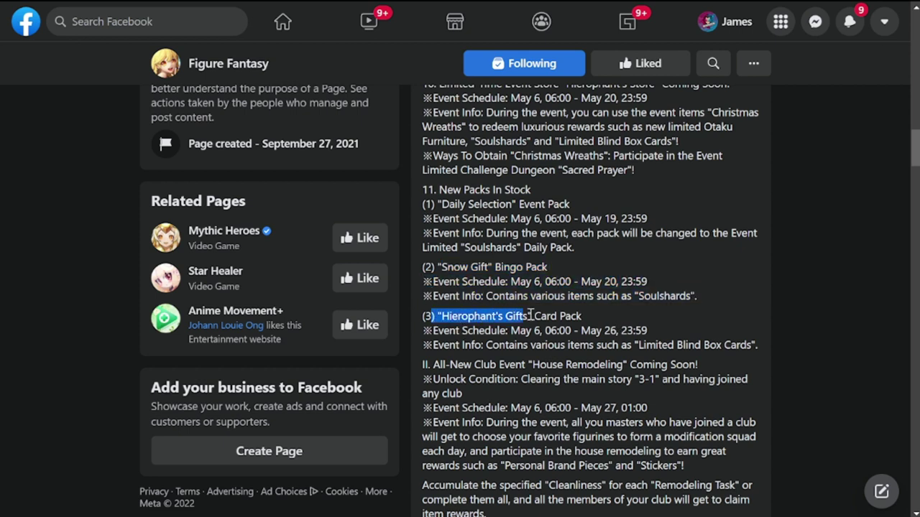
pyautogui.click(688, 323)
pyautogui.scroll(-1, 647, 324)
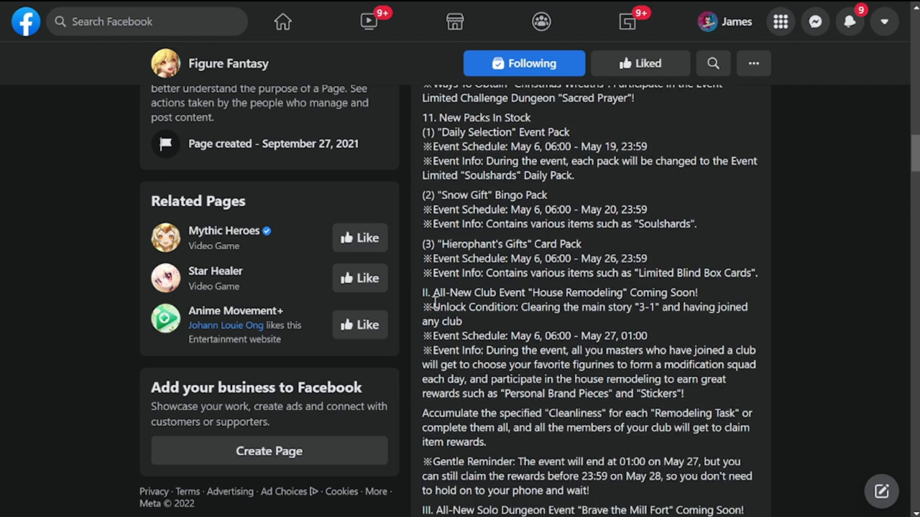
# Highlight the All-New Club Event heading, House Remodeling name, Unlock Condition and schedule line.
pyautogui.moveTo(432, 293); pyautogui.dragTo(530, 291)
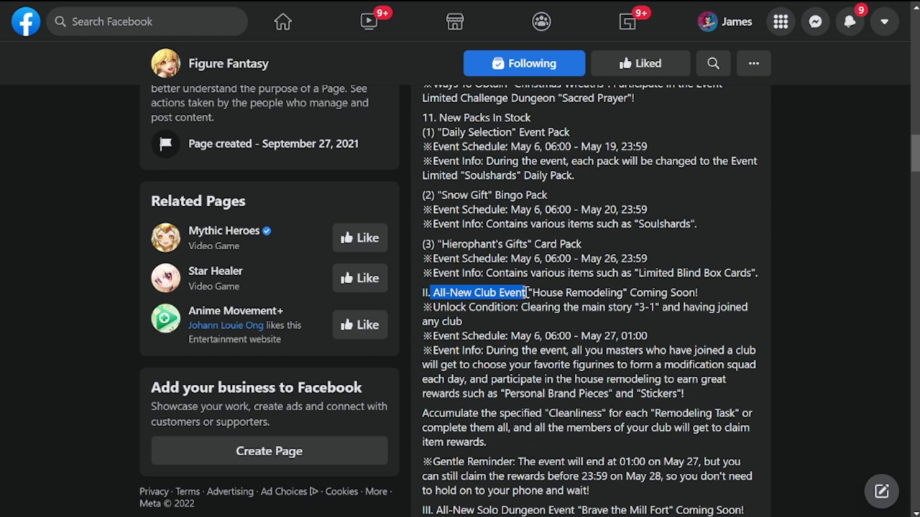
pyautogui.moveTo(530, 291); pyautogui.dragTo(732, 298)
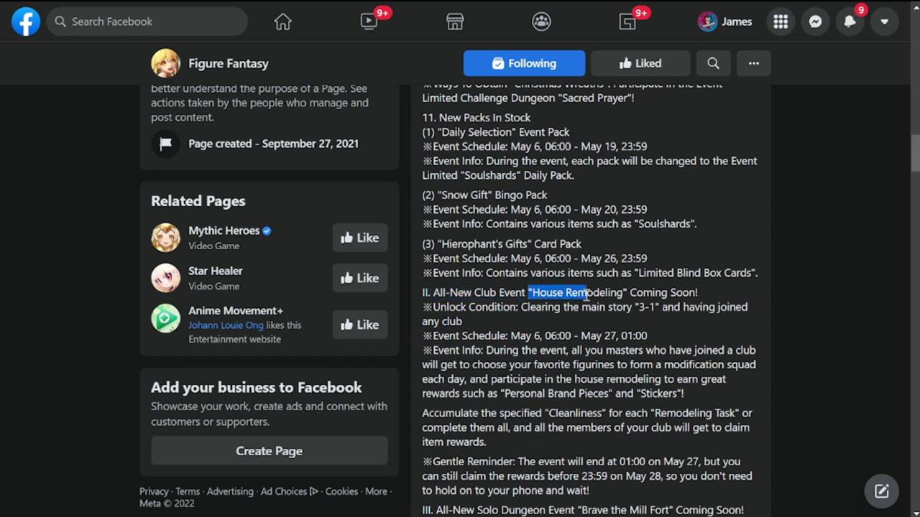
pyautogui.moveTo(429, 309); pyautogui.dragTo(738, 322)
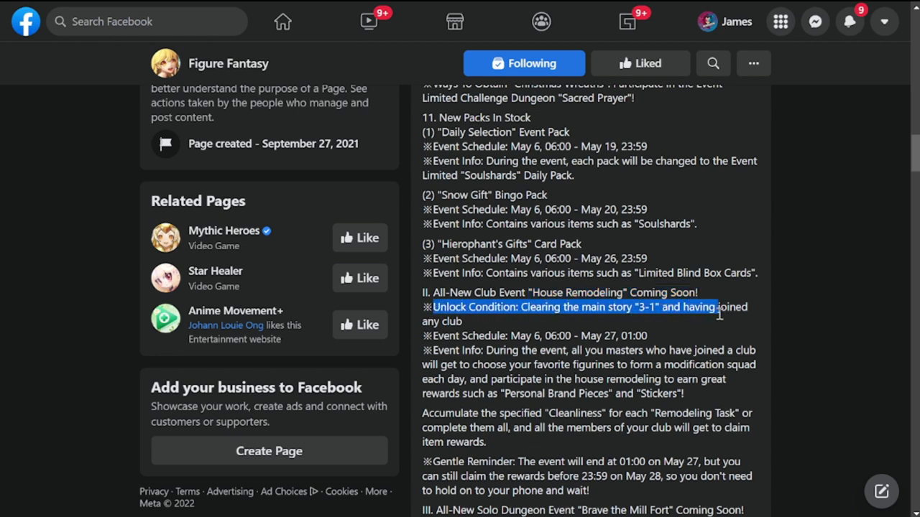
pyautogui.click(657, 338)
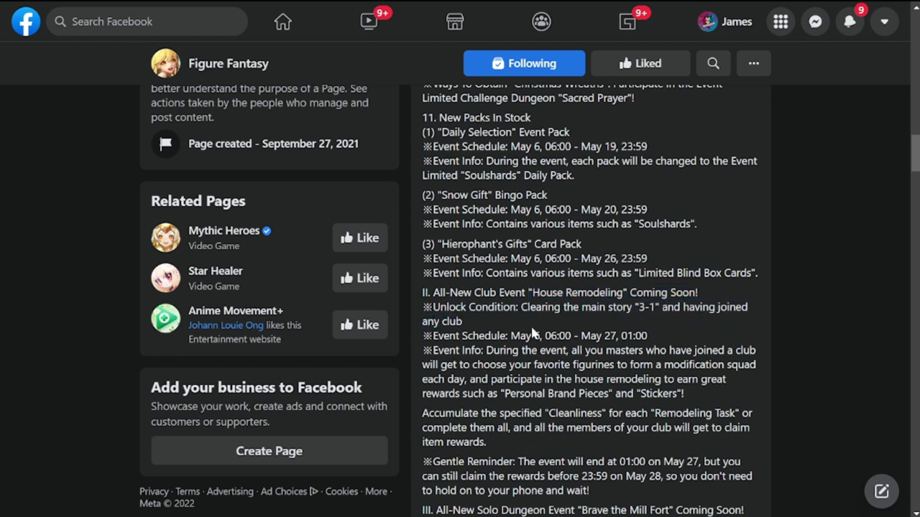
pyautogui.scroll(-1, 531, 324)
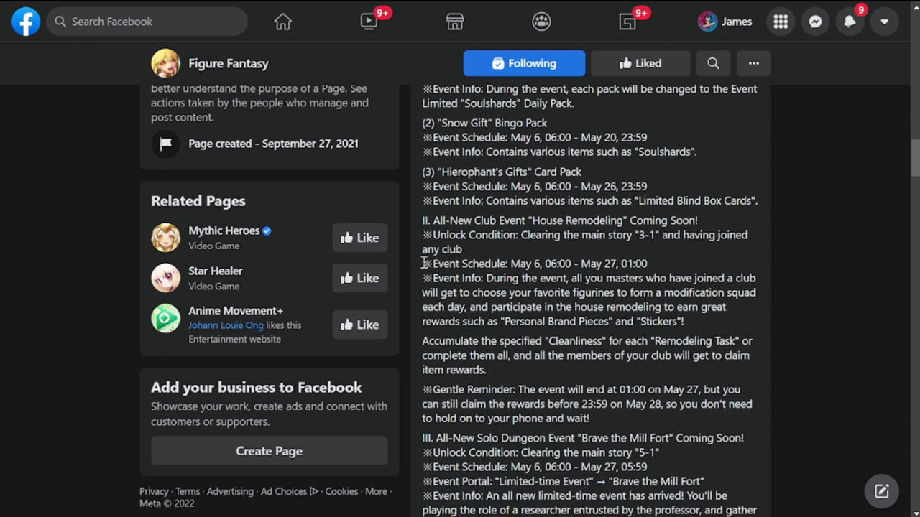
pyautogui.moveTo(423, 263); pyautogui.dragTo(646, 264)
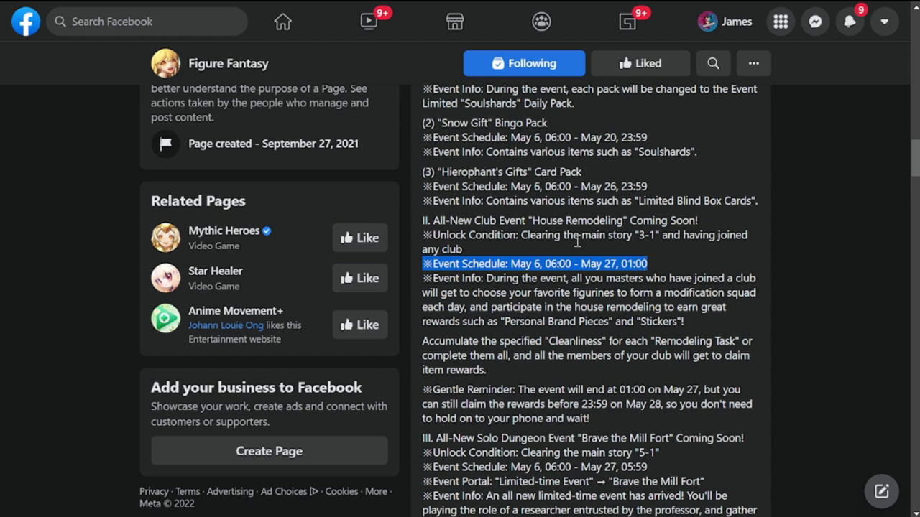
# Highlight the event's schedule into Event Info, the Brand Pieces and Stickers rewards, and the accumulating Cleanliness sentence.
pyautogui.click(529, 222)
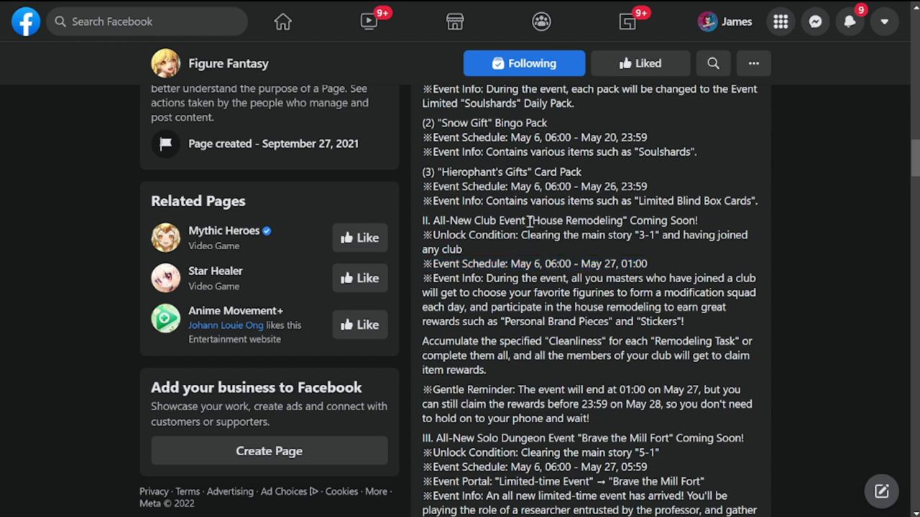
pyautogui.moveTo(529, 222); pyautogui.dragTo(633, 224)
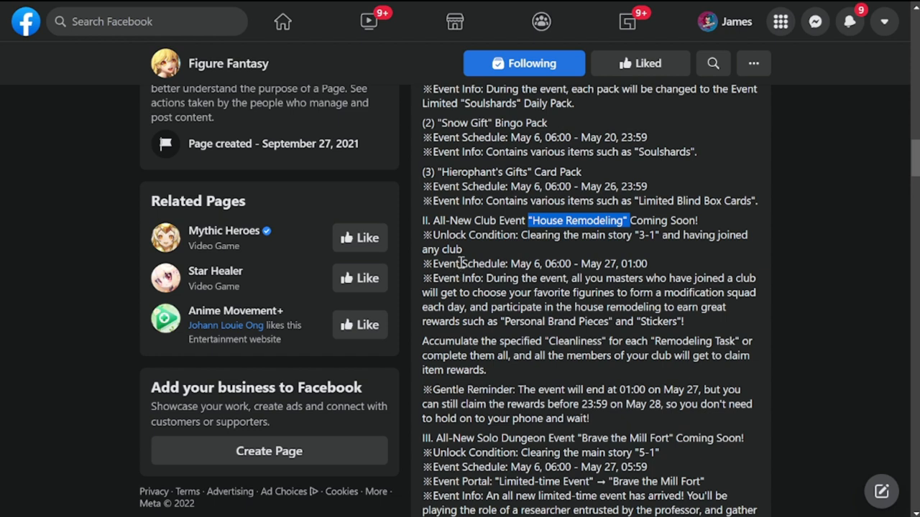
pyautogui.moveTo(512, 263); pyautogui.dragTo(597, 286)
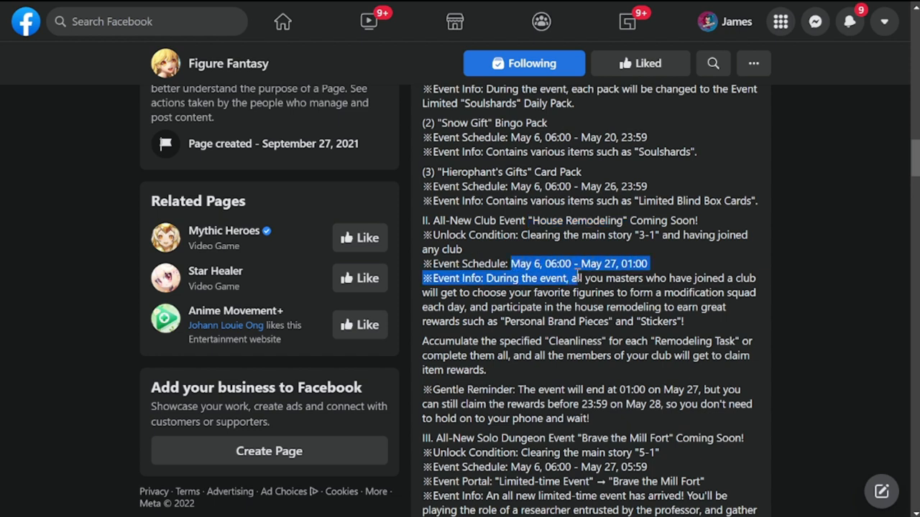
pyautogui.click(559, 298)
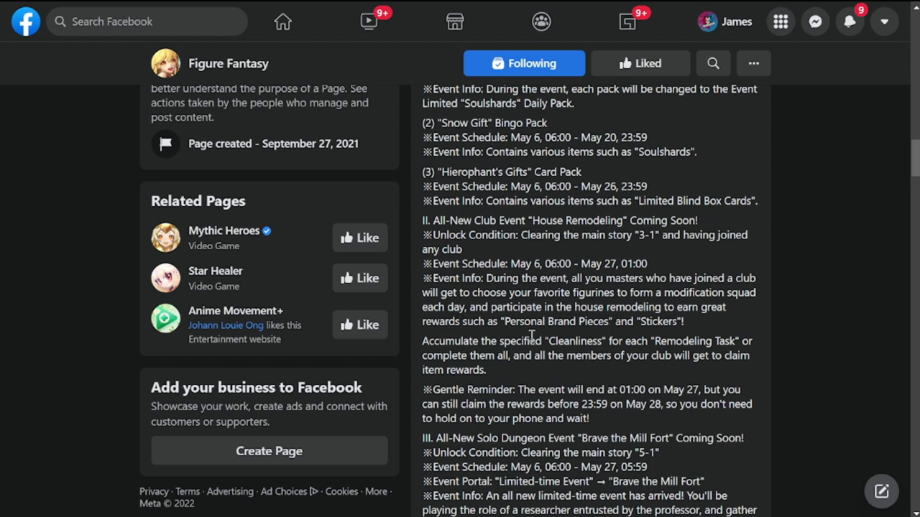
pyautogui.moveTo(501, 321); pyautogui.dragTo(686, 325)
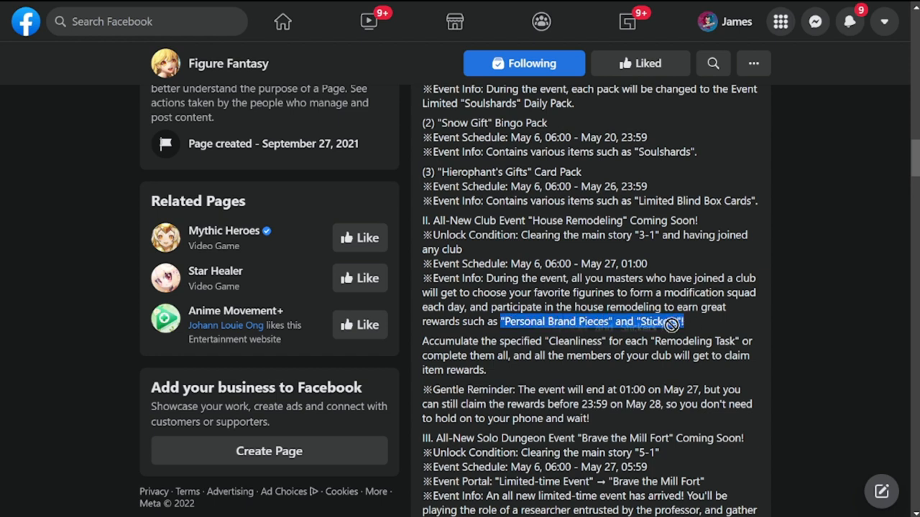
pyautogui.moveTo(675, 322); pyautogui.dragTo(692, 322)
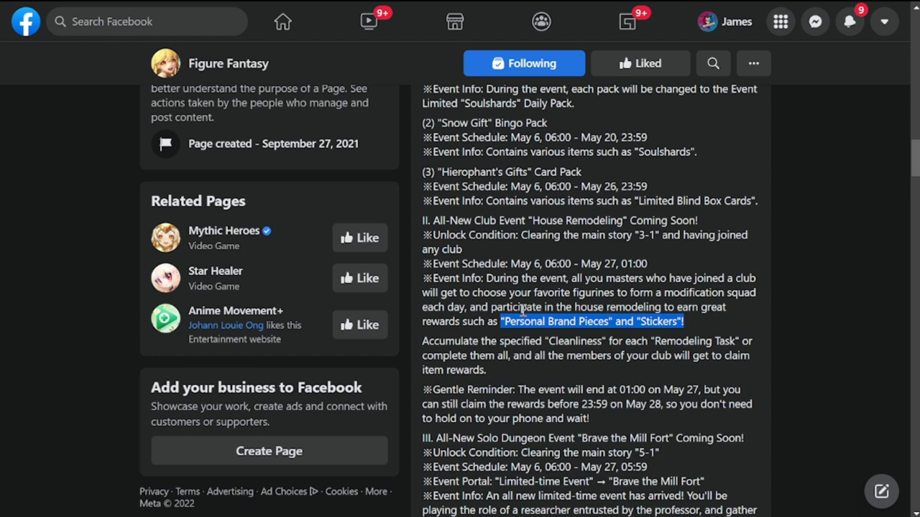
pyautogui.click(424, 342)
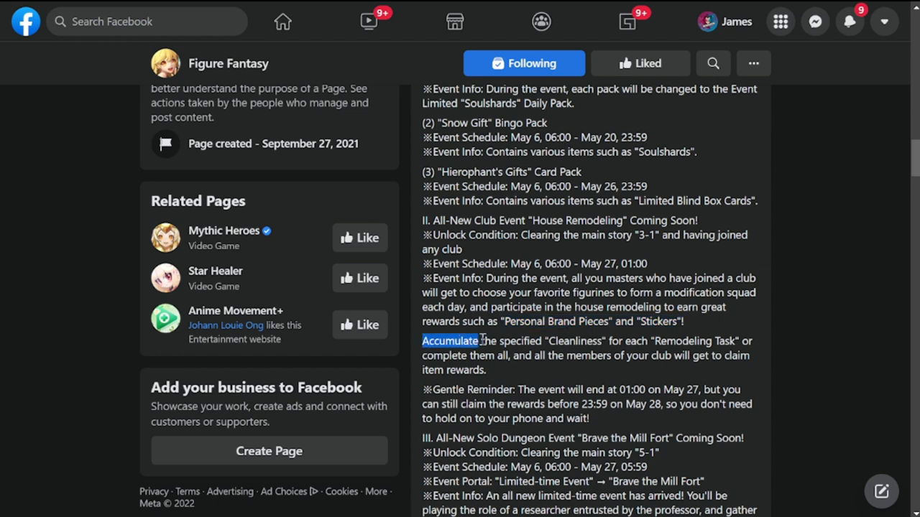
pyautogui.moveTo(482, 338); pyautogui.dragTo(752, 349)
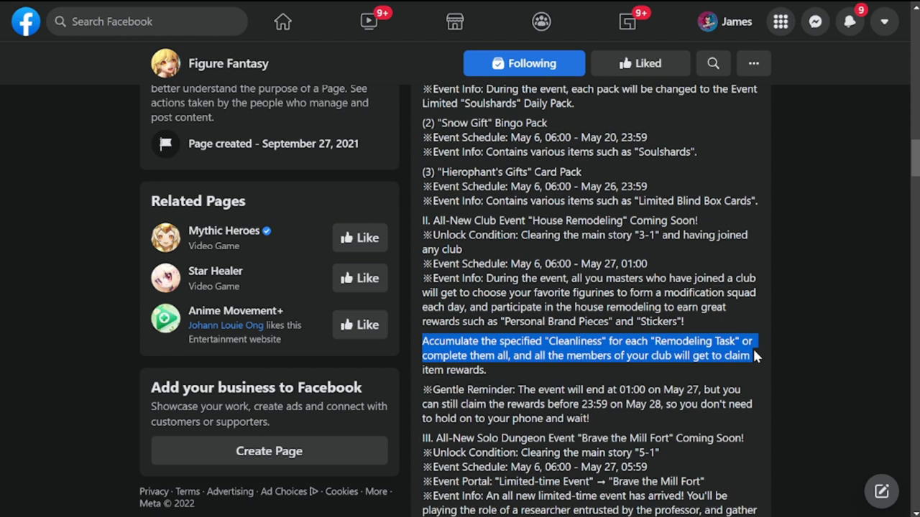
pyautogui.moveTo(756, 361); pyautogui.dragTo(747, 365)
pyautogui.scroll(-2, 647, 381)
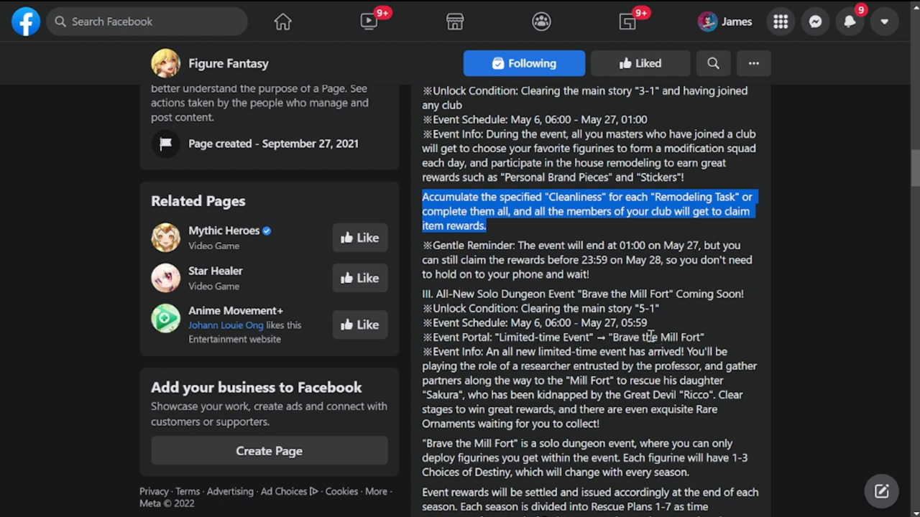
pyautogui.scroll(-1, 651, 334)
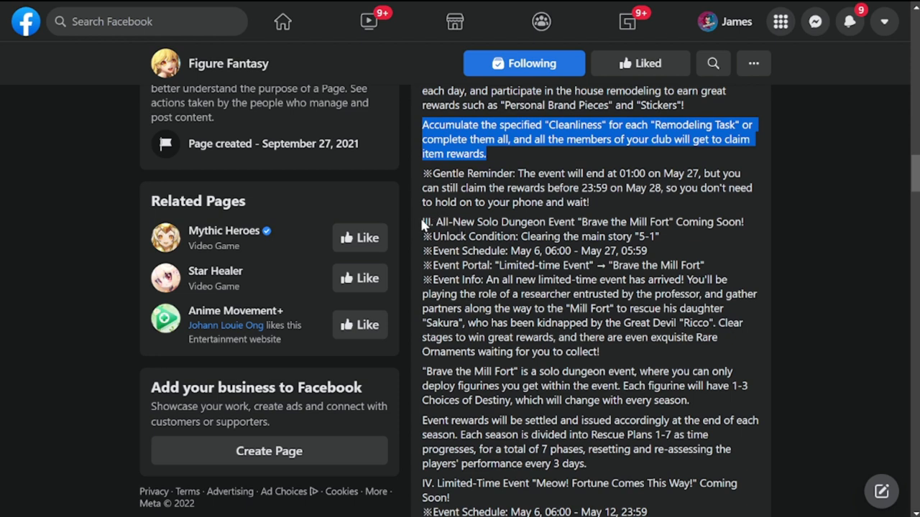
# Highlight the Brave the Mill Fort heading, schedule dates, portal route and Event Info description.
pyautogui.moveTo(422, 222)
pyautogui.mouseDown()
pyautogui.moveTo(623, 224)
pyautogui.moveTo(732, 243)
pyautogui.mouseUp()
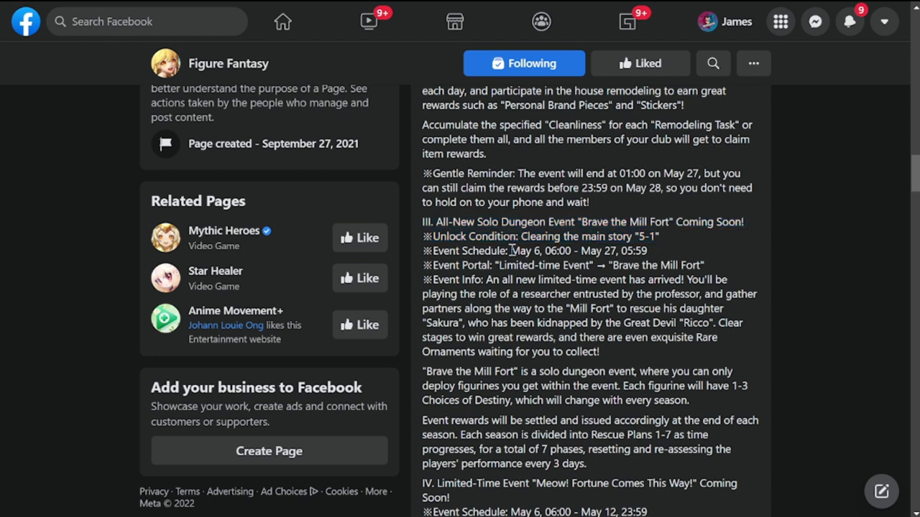
pyautogui.moveTo(510, 251); pyautogui.dragTo(658, 258)
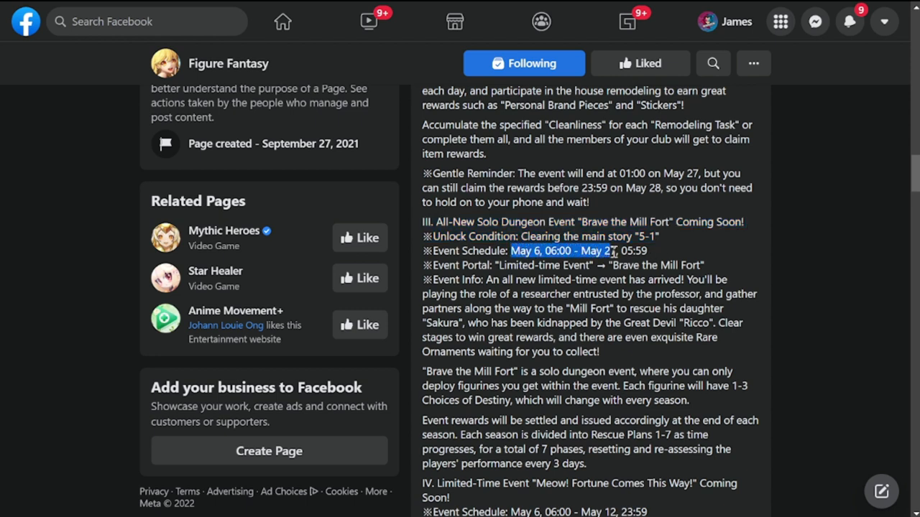
pyautogui.moveTo(494, 265); pyautogui.dragTo(673, 265)
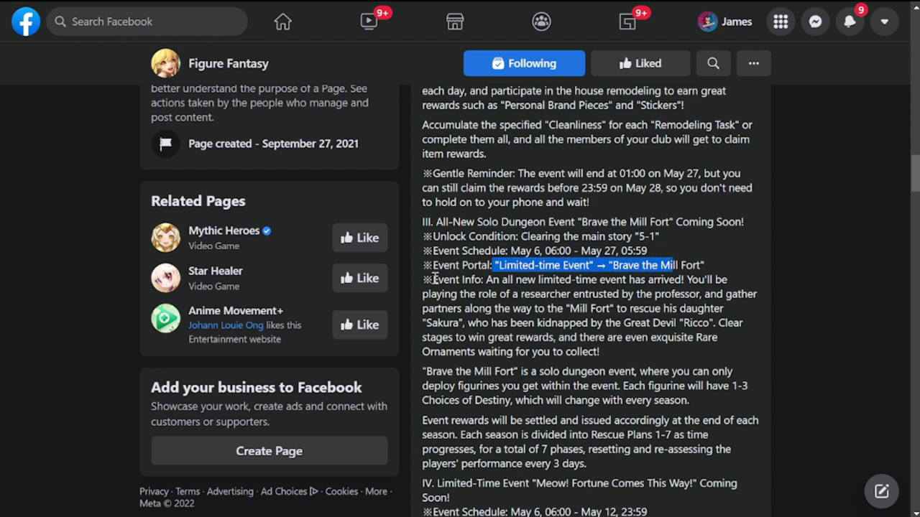
pyautogui.moveTo(433, 280)
pyautogui.mouseDown()
pyautogui.moveTo(711, 280)
pyautogui.moveTo(759, 312)
pyautogui.mouseUp()
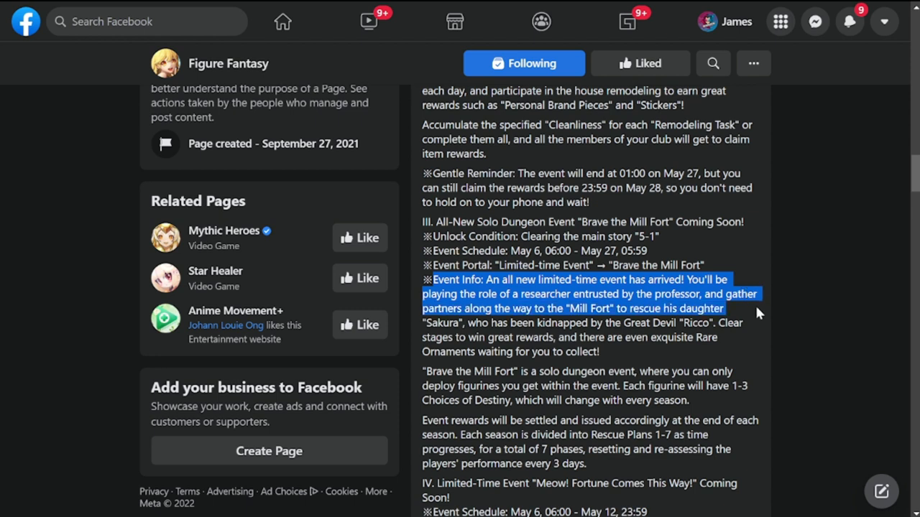
pyautogui.moveTo(757, 316); pyautogui.dragTo(748, 327)
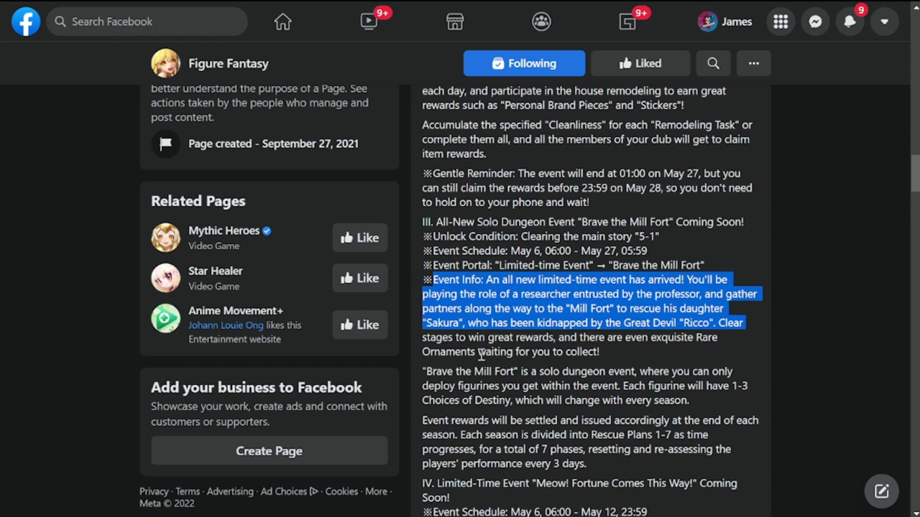
pyautogui.scroll(-3, 449, 347)
pyautogui.scroll(-3, 460, 338)
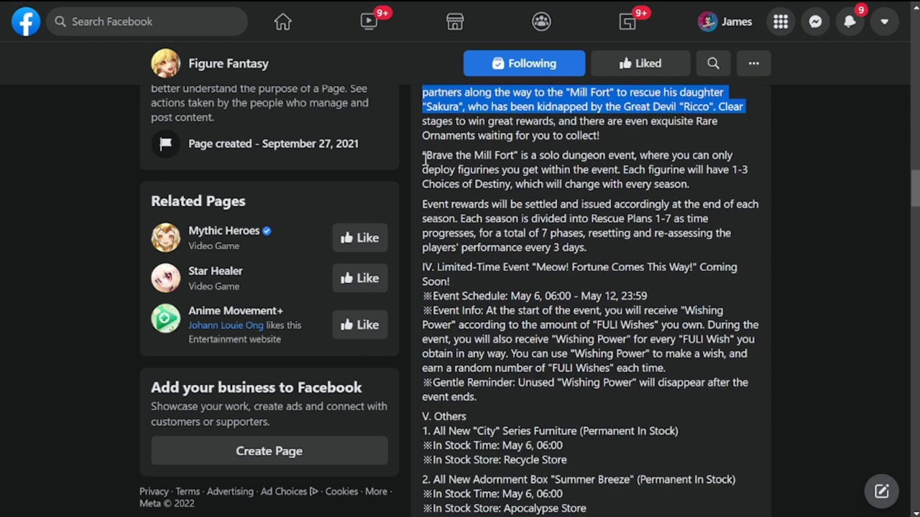
# Highlight the Mill Fort description paragraph, then the Rescue Plans 1-7 sentence ending at every 3 days.
pyautogui.moveTo(423, 155)
pyautogui.mouseDown()
pyautogui.moveTo(739, 171)
pyautogui.moveTo(753, 220)
pyautogui.mouseUp()
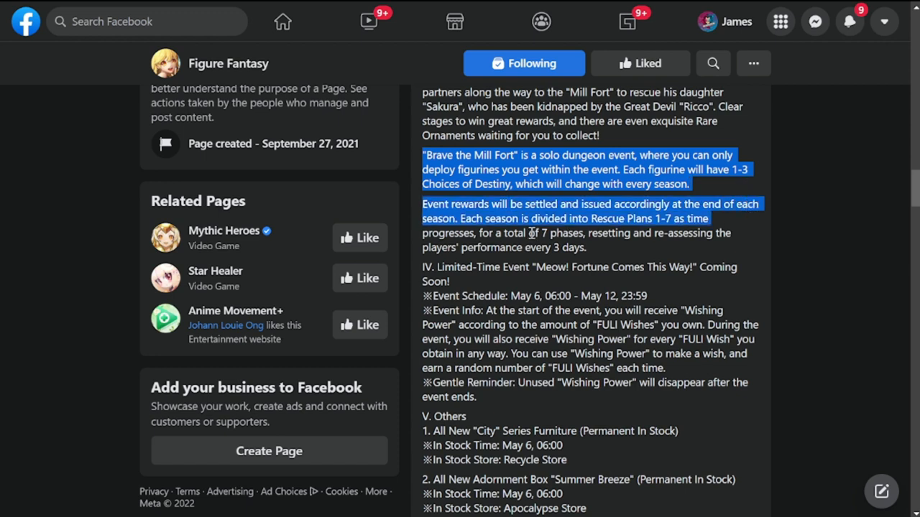
pyautogui.click(532, 233)
pyautogui.moveTo(465, 220)
pyautogui.mouseDown()
pyautogui.moveTo(721, 229)
pyautogui.moveTo(733, 247)
pyautogui.moveTo(670, 234)
pyautogui.mouseUp()
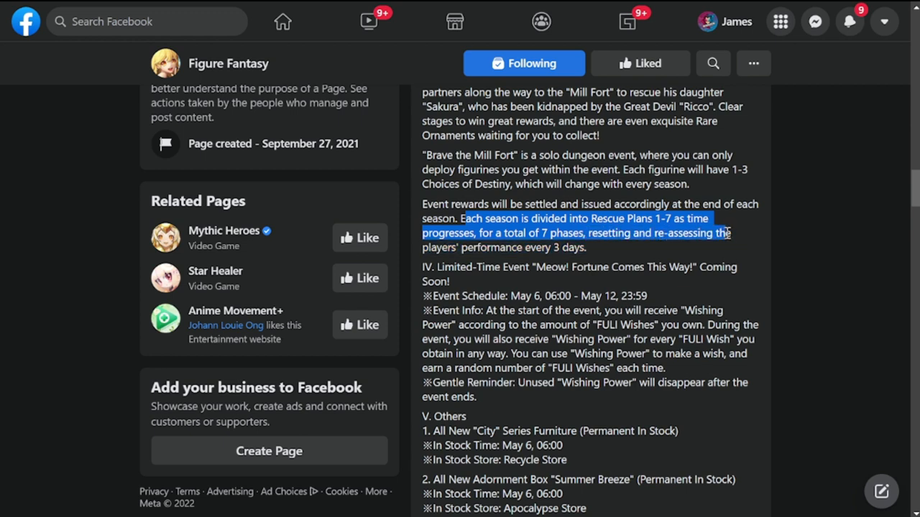
pyautogui.moveTo(669, 234); pyautogui.dragTo(730, 248)
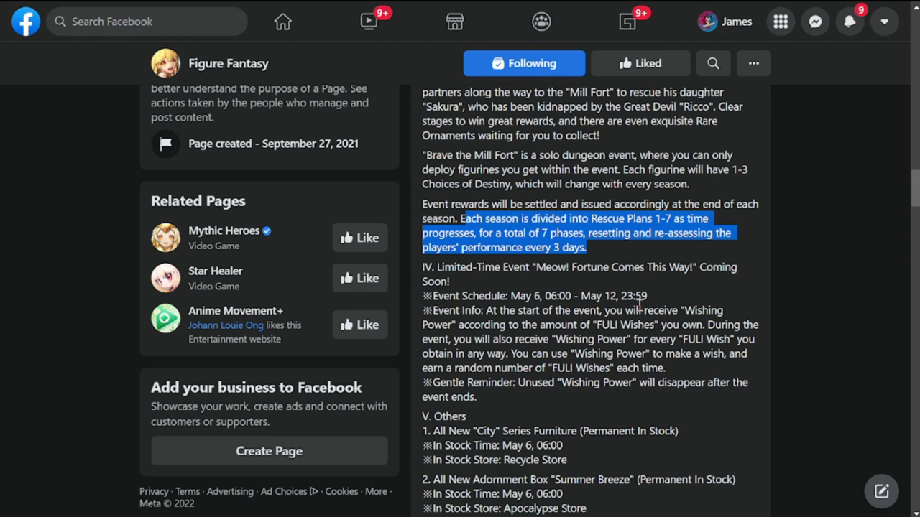
pyautogui.scroll(-1, 626, 238)
# Highlight the Meow! Fortune heading, schedule, Wishing Power sentence and FULI Wishes wording.
pyautogui.moveTo(432, 195); pyautogui.dragTo(612, 216)
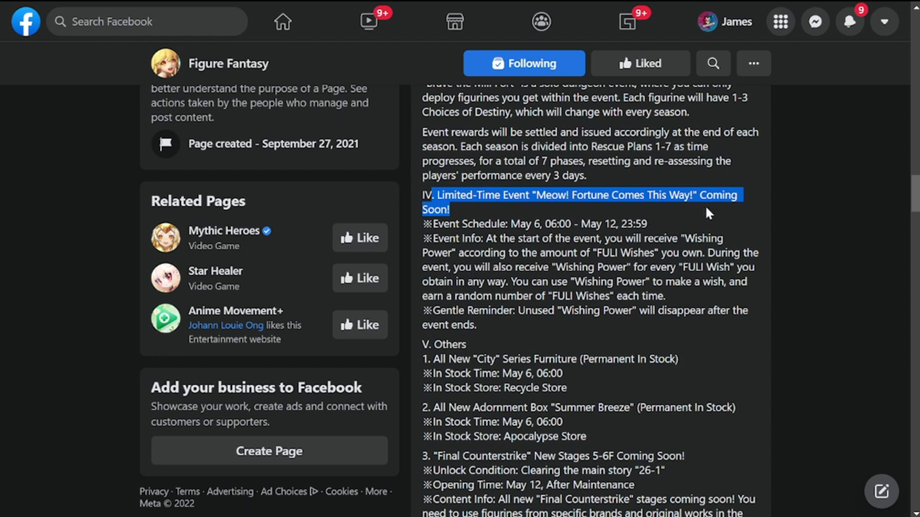
pyautogui.moveTo(739, 214); pyautogui.dragTo(673, 232)
pyautogui.click(536, 220)
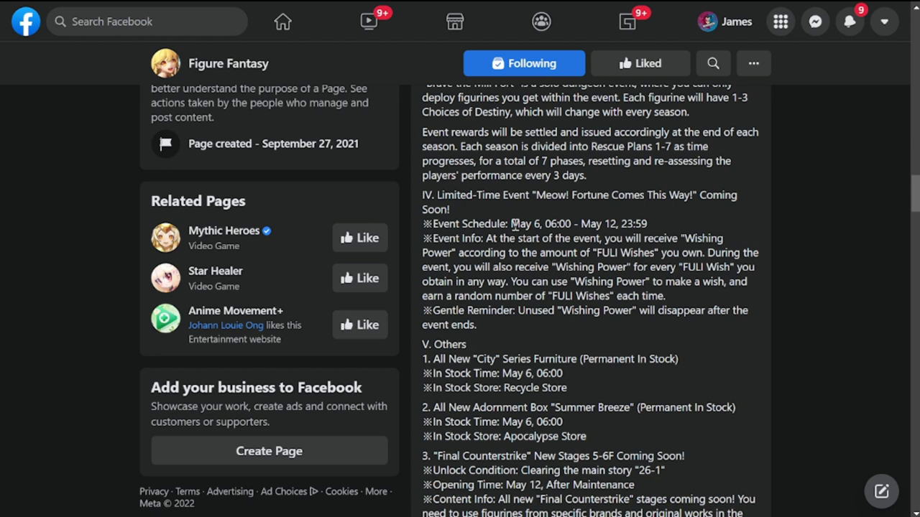
pyautogui.moveTo(512, 223); pyautogui.dragTo(668, 240)
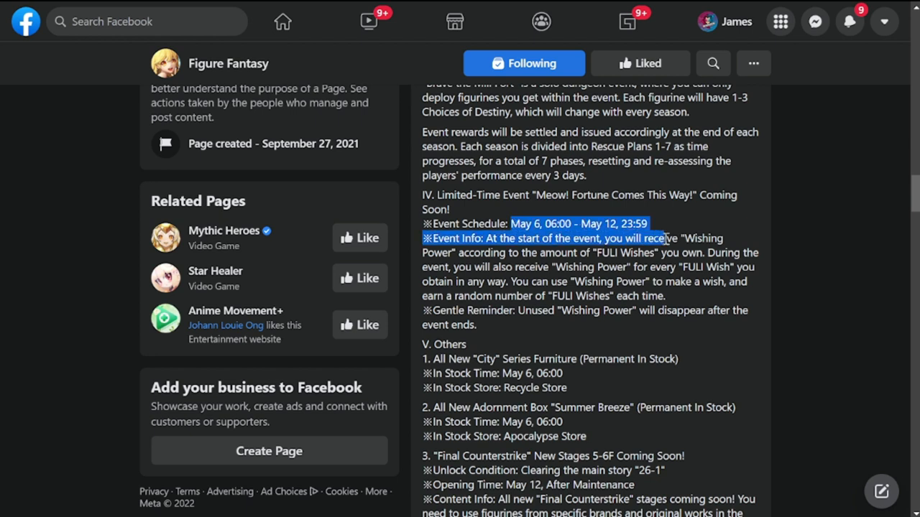
pyautogui.click(629, 283)
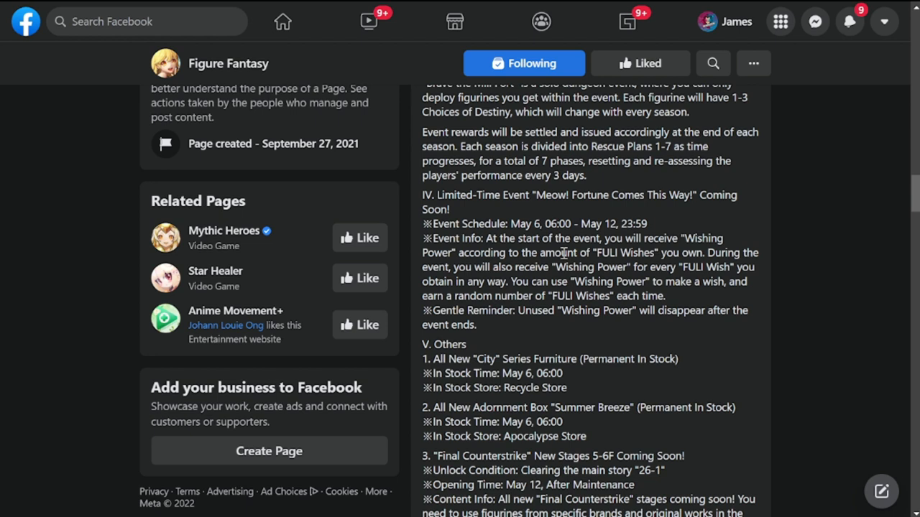
pyautogui.moveTo(451, 268)
pyautogui.mouseDown()
pyautogui.moveTo(754, 271)
pyautogui.moveTo(759, 286)
pyautogui.moveTo(750, 298)
pyautogui.mouseUp()
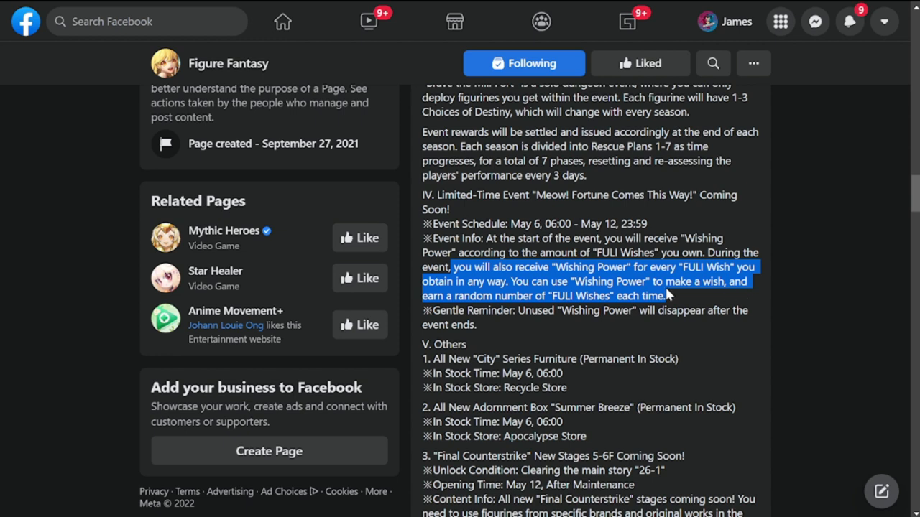
pyautogui.click(591, 248)
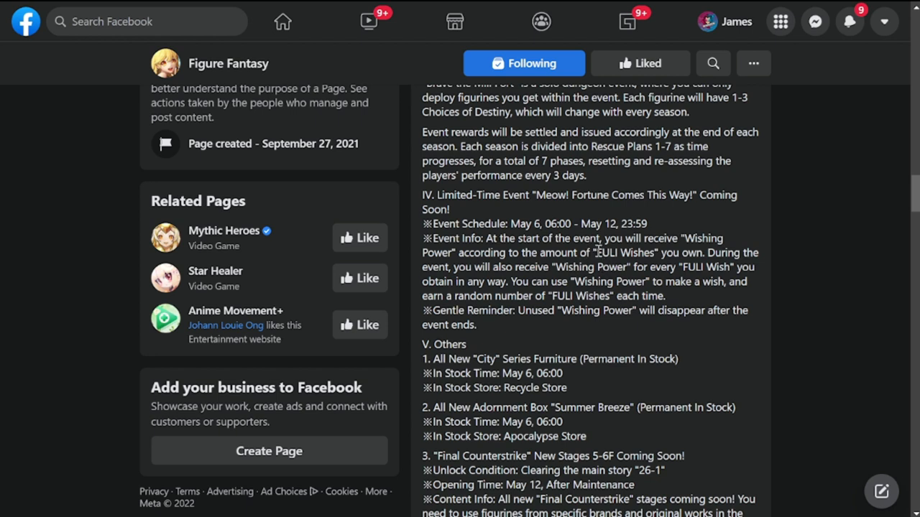
pyautogui.moveTo(598, 252); pyautogui.dragTo(658, 254)
pyautogui.click(704, 301)
pyautogui.scroll(-2, 491, 330)
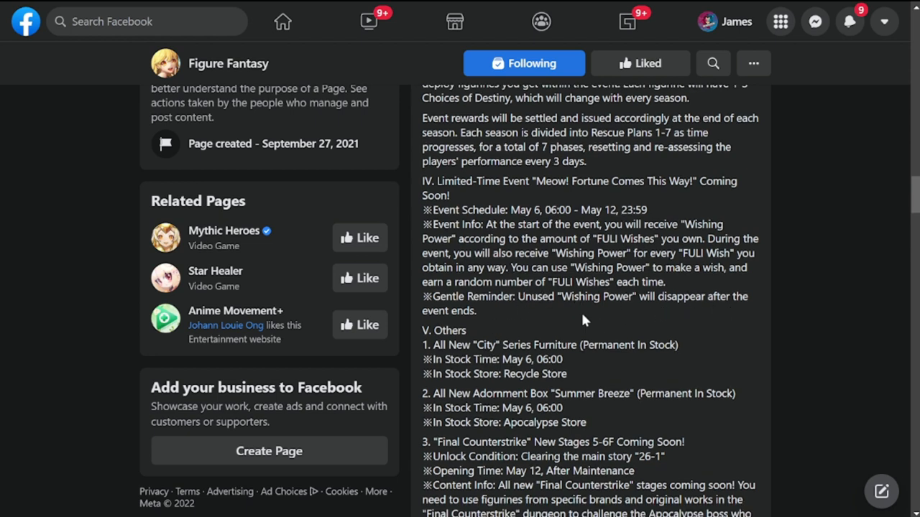
pyautogui.scroll(-2, 546, 306)
# Highlight the City Series Furniture, Summer Breeze and Final Counterstrike items, then the Private Figurine Pavilion heading and figurine list.
pyautogui.moveTo(433, 214)
pyautogui.mouseDown()
pyautogui.moveTo(565, 214)
pyautogui.moveTo(613, 247)
pyautogui.mouseUp()
pyautogui.click(613, 248)
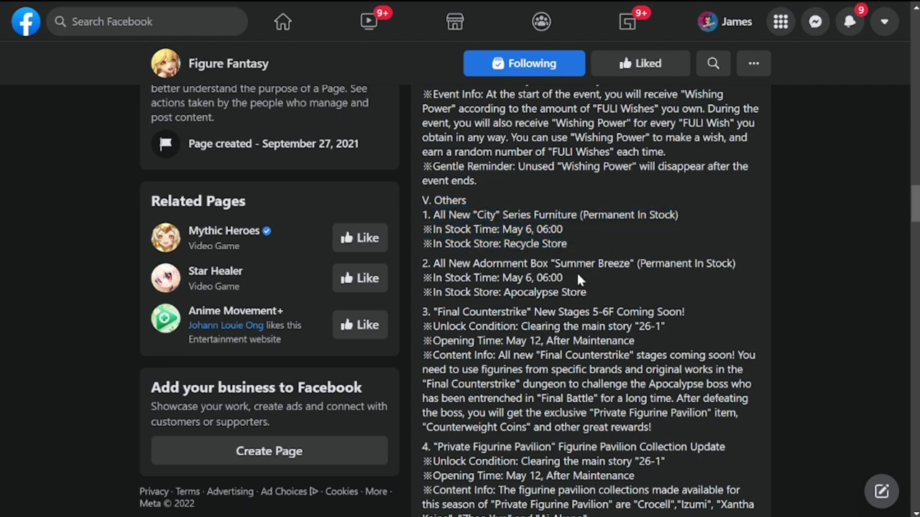
pyautogui.moveTo(434, 263)
pyautogui.mouseDown()
pyautogui.moveTo(501, 278)
pyautogui.moveTo(627, 278)
pyautogui.mouseUp()
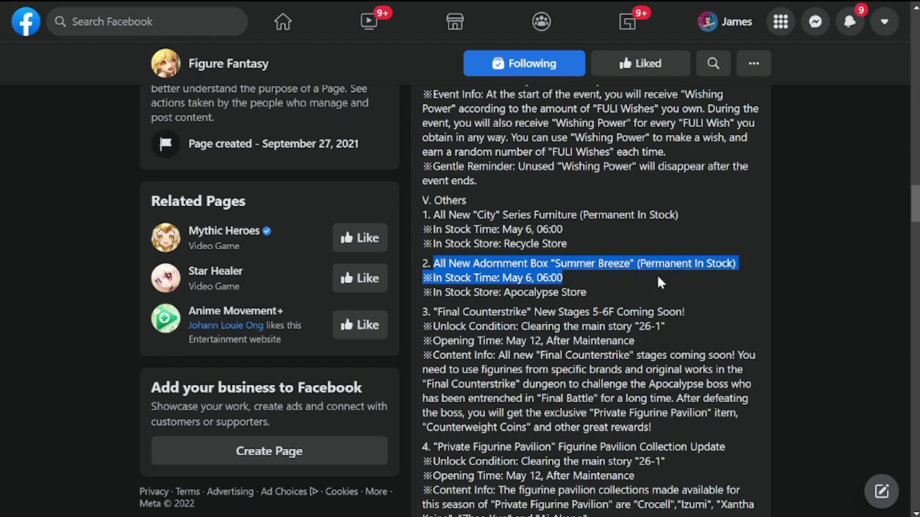
pyautogui.scroll(-2, 647, 292)
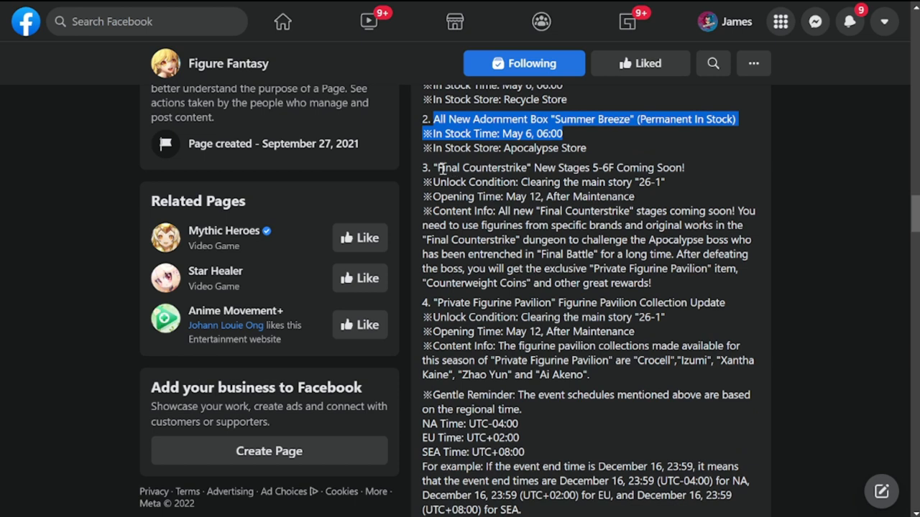
pyautogui.moveTo(434, 168); pyautogui.dragTo(558, 179)
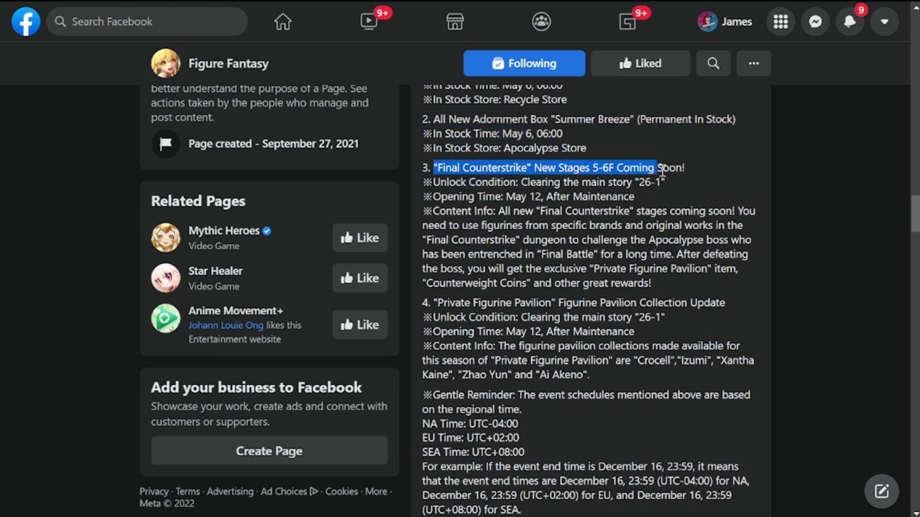
pyautogui.moveTo(558, 180)
pyautogui.mouseDown()
pyautogui.moveTo(689, 186)
pyautogui.moveTo(510, 200)
pyautogui.moveTo(659, 216)
pyautogui.mouseUp()
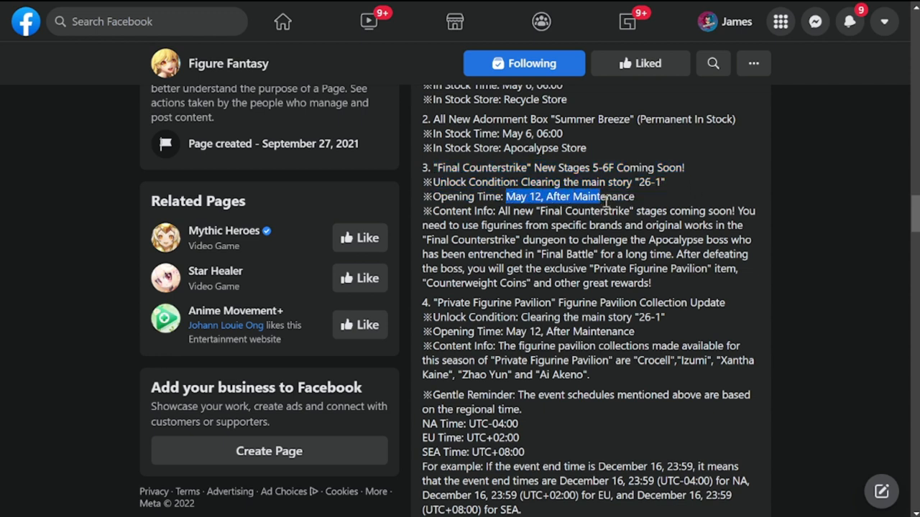
pyautogui.click(675, 265)
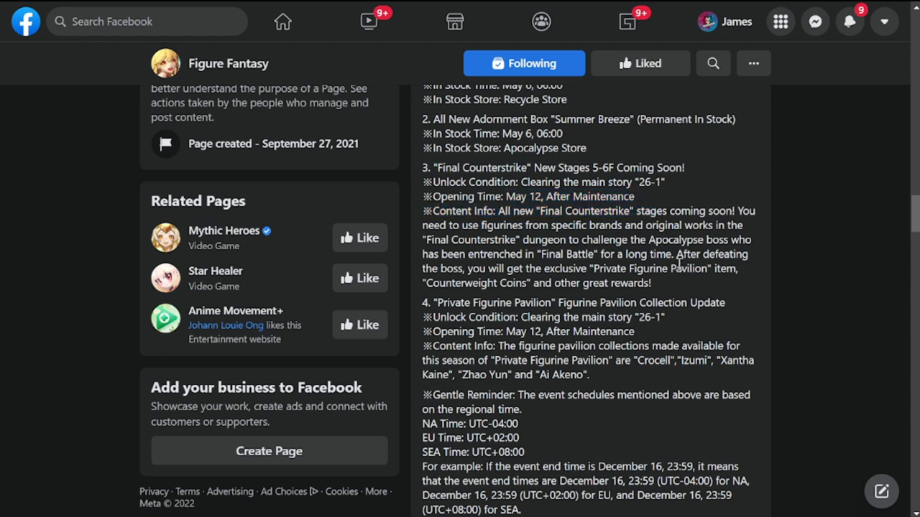
pyautogui.scroll(-1, 671, 280)
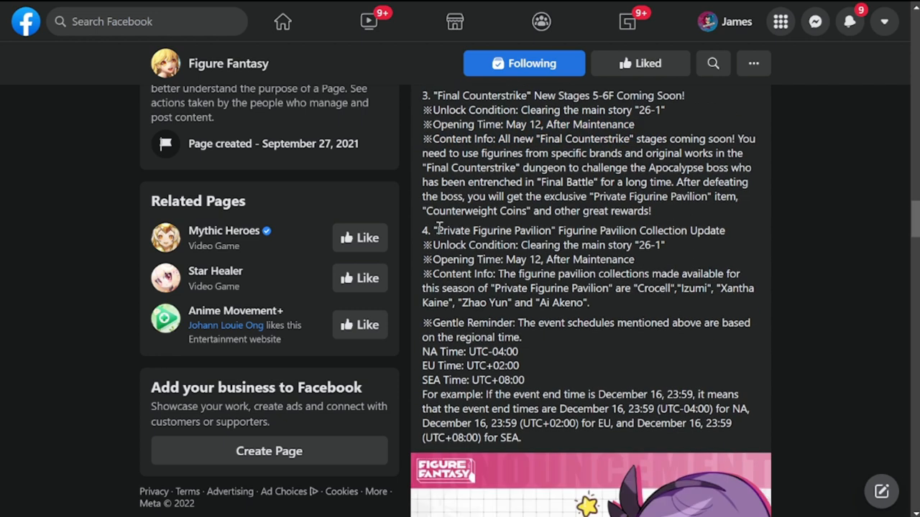
pyautogui.moveTo(422, 231); pyautogui.dragTo(712, 248)
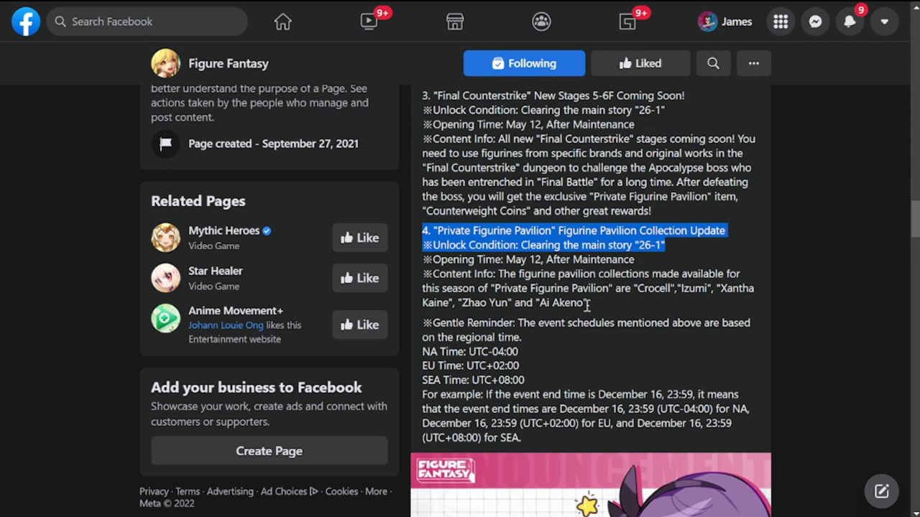
pyautogui.moveTo(590, 302)
pyautogui.mouseDown()
pyautogui.moveTo(528, 303)
pyautogui.moveTo(434, 272)
pyautogui.mouseUp()
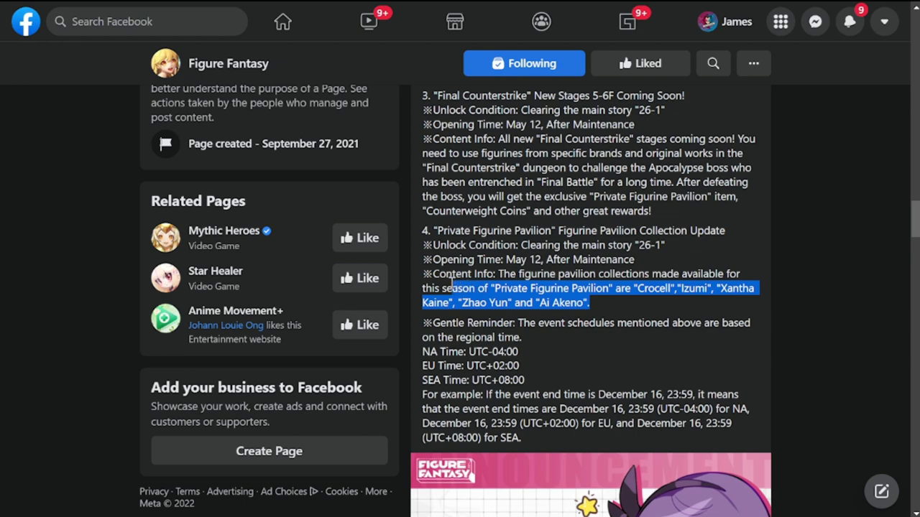
pyautogui.scroll(2, 541, 288)
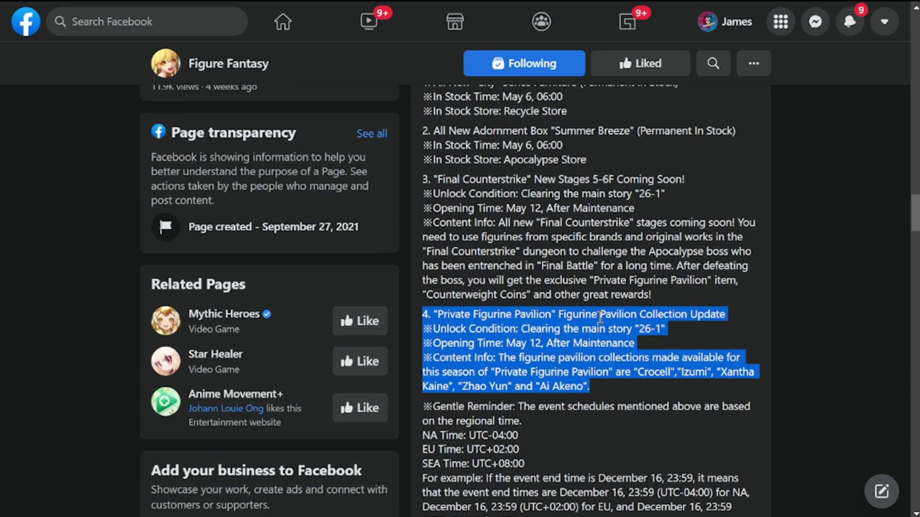
# Clear the highlight on item 4 of the announcement post.
pyautogui.click(568, 334)
pyautogui.scroll(4, 528, 381)
pyautogui.scroll(4, 528, 381)
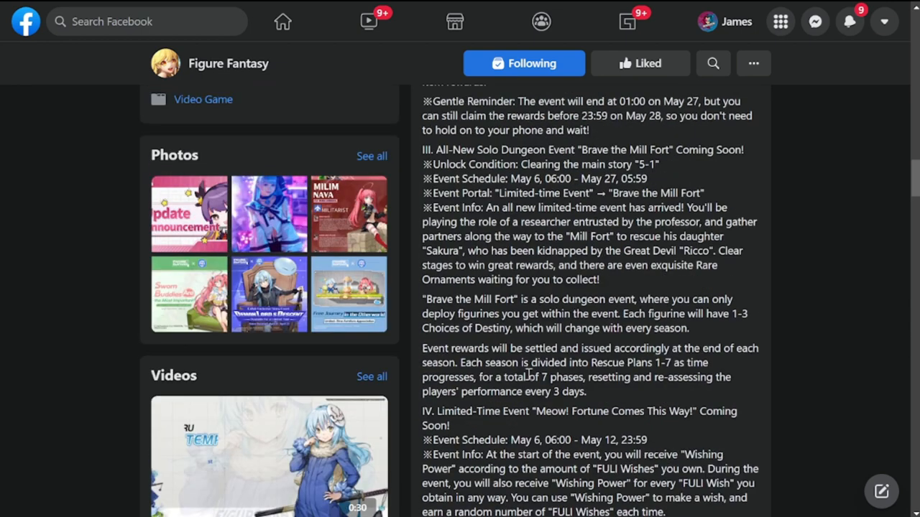
pyautogui.scroll(4, 528, 381)
pyautogui.scroll(2, 528, 380)
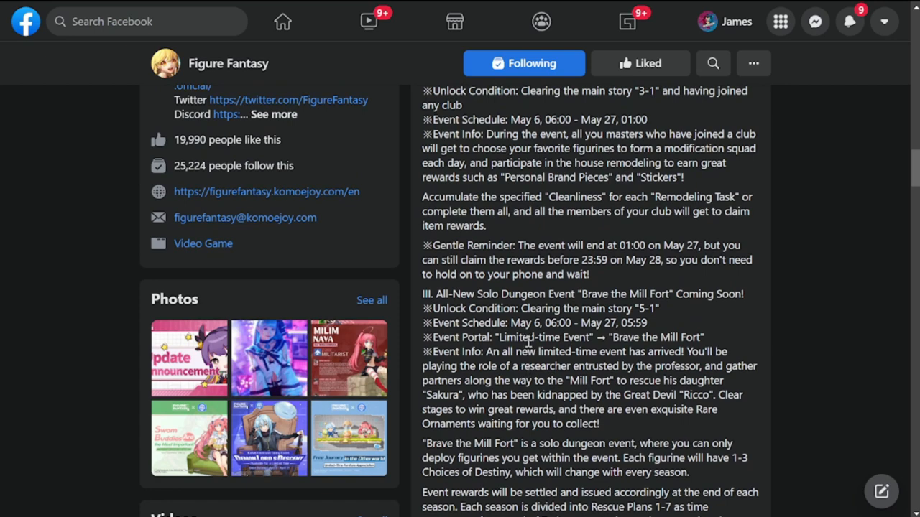
pyautogui.scroll(3, 616, 329)
pyautogui.scroll(3, 616, 330)
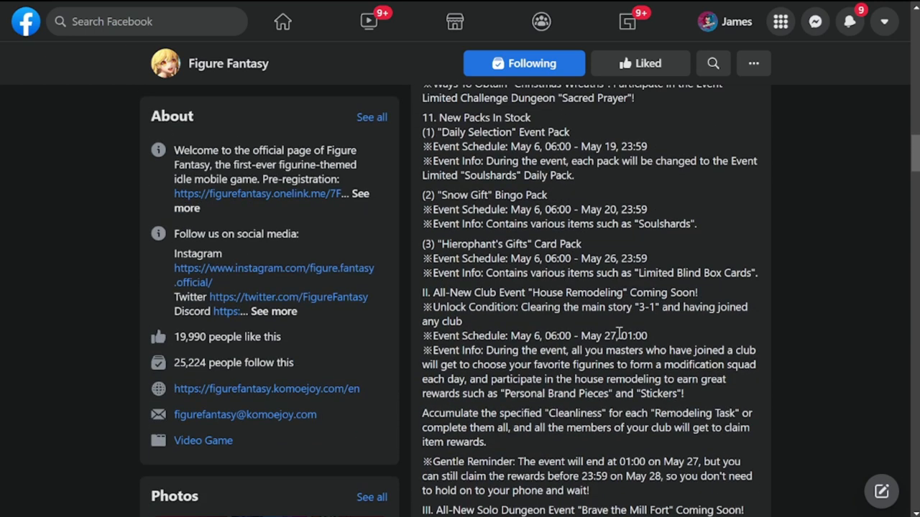
pyautogui.scroll(2, 617, 329)
pyautogui.scroll(2, 616, 329)
pyautogui.scroll(-2, 617, 329)
pyautogui.scroll(-3, 617, 329)
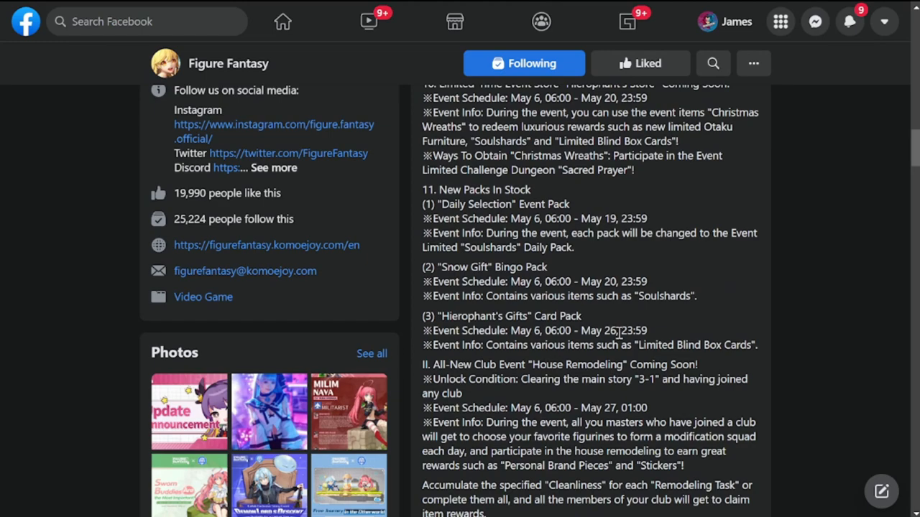
pyautogui.scroll(-4, 616, 330)
pyautogui.scroll(-3, 616, 330)
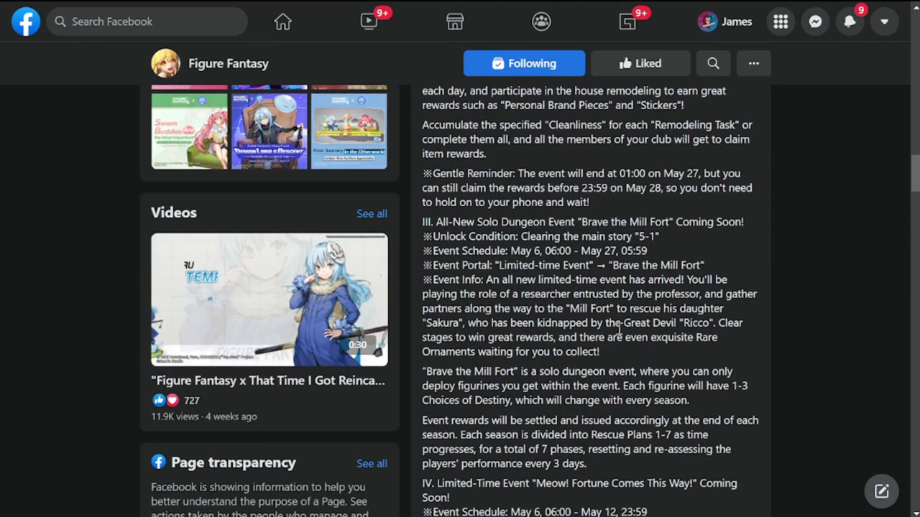
pyautogui.scroll(-3, 616, 330)
pyautogui.scroll(-4, 616, 330)
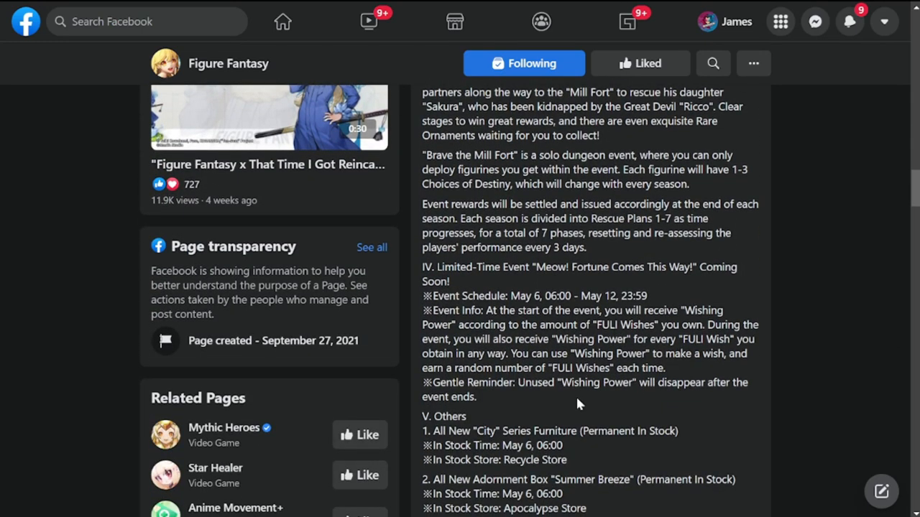
pyautogui.scroll(4, 579, 405)
pyautogui.scroll(1, 579, 404)
pyautogui.scroll(3, 579, 405)
pyautogui.scroll(3, 568, 388)
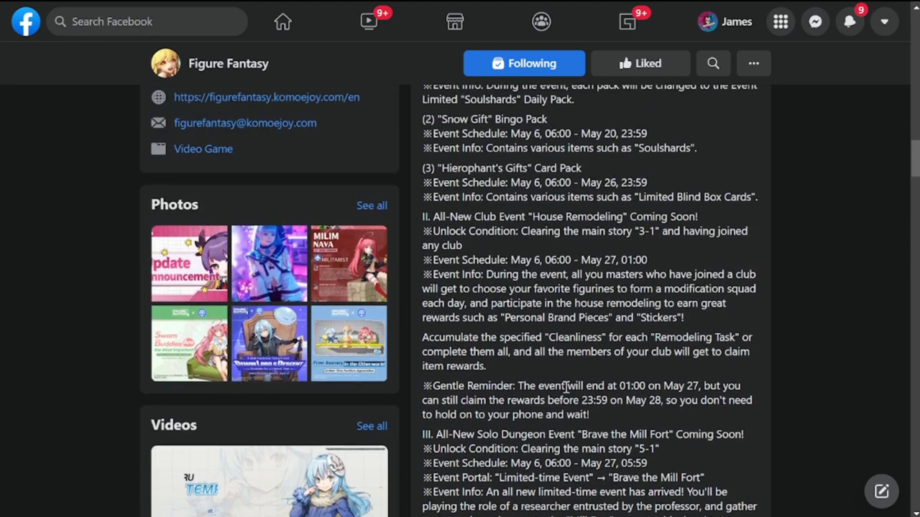
pyautogui.scroll(1, 568, 388)
pyautogui.scroll(3, 568, 388)
pyautogui.scroll(2, 568, 388)
pyautogui.scroll(1, 567, 388)
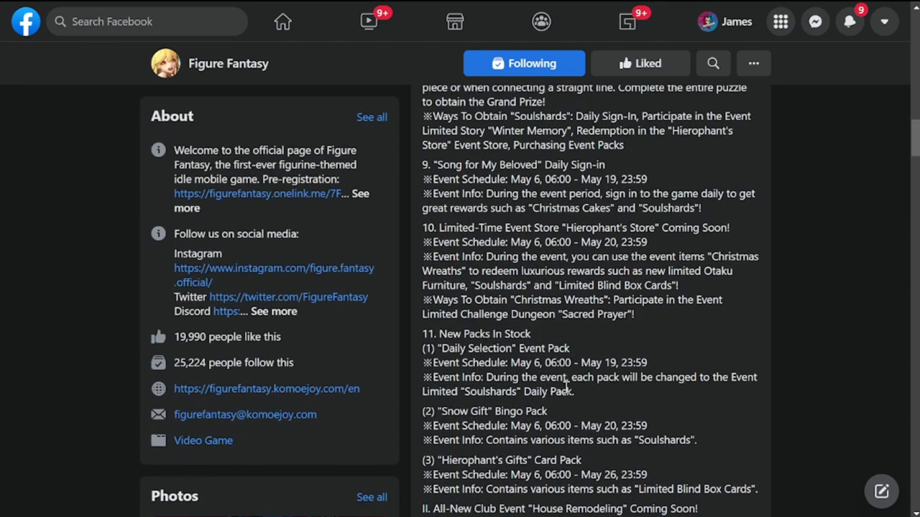
pyautogui.scroll(2, 567, 384)
pyautogui.scroll(2, 568, 385)
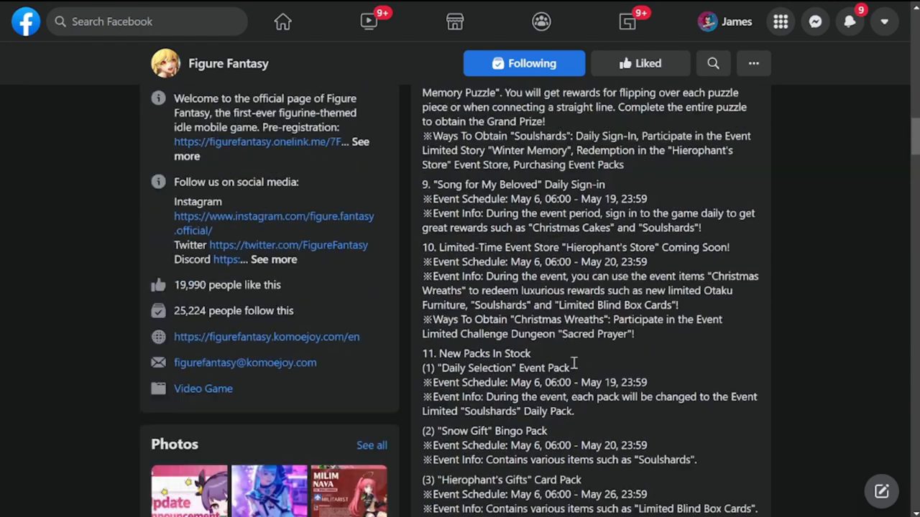
pyautogui.scroll(3, 568, 385)
pyautogui.scroll(1, 572, 368)
pyautogui.scroll(1, 571, 368)
pyautogui.scroll(3, 572, 369)
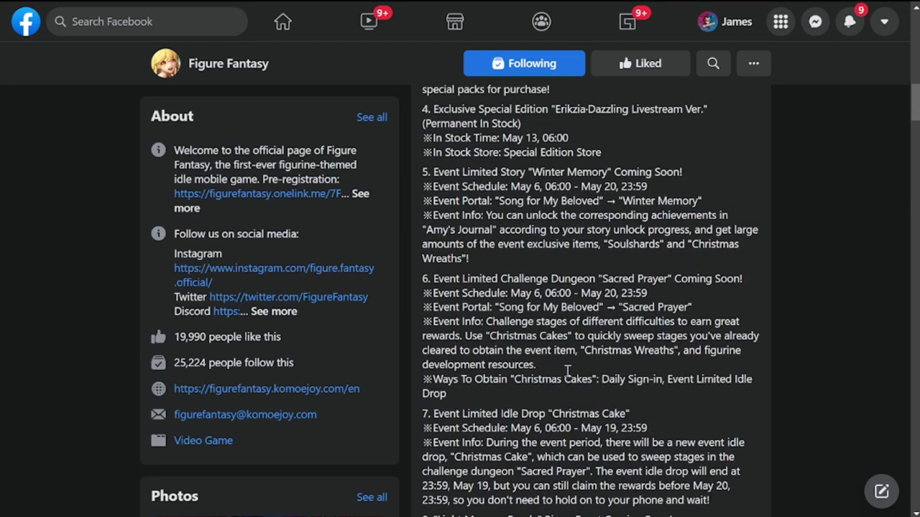
pyautogui.scroll(1, 571, 368)
pyautogui.scroll(1, 567, 369)
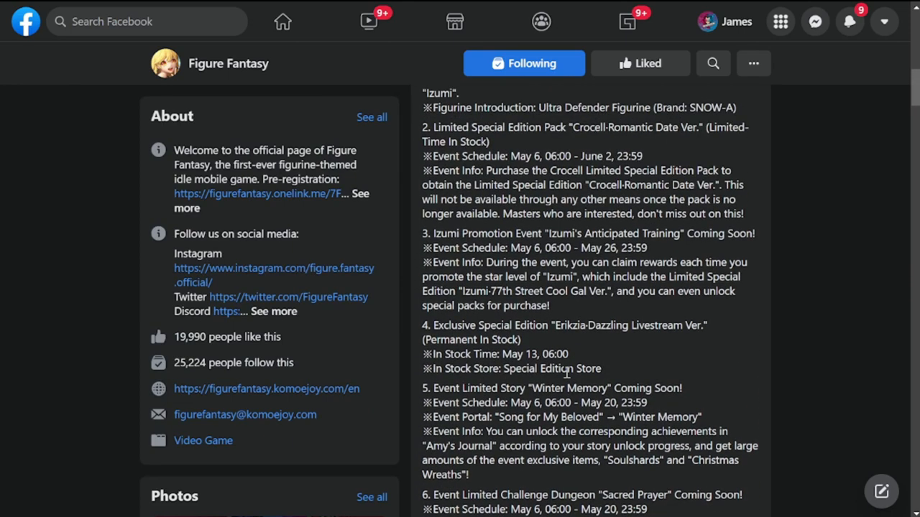
pyautogui.scroll(-4, 567, 369)
pyautogui.scroll(-4, 568, 368)
pyautogui.scroll(-2, 568, 369)
pyautogui.scroll(-2, 567, 372)
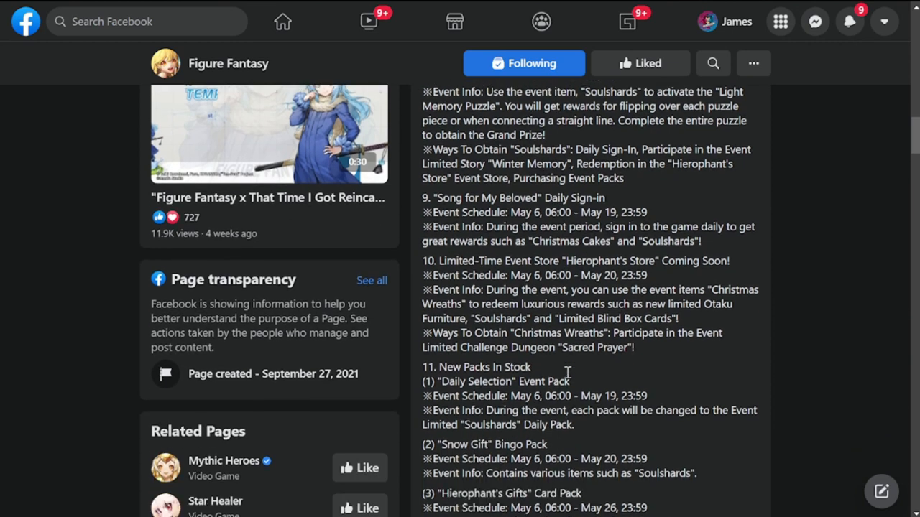
pyautogui.scroll(-1, 567, 372)
pyautogui.scroll(-3, 568, 372)
pyautogui.scroll(-1, 568, 371)
pyautogui.scroll(-2, 568, 374)
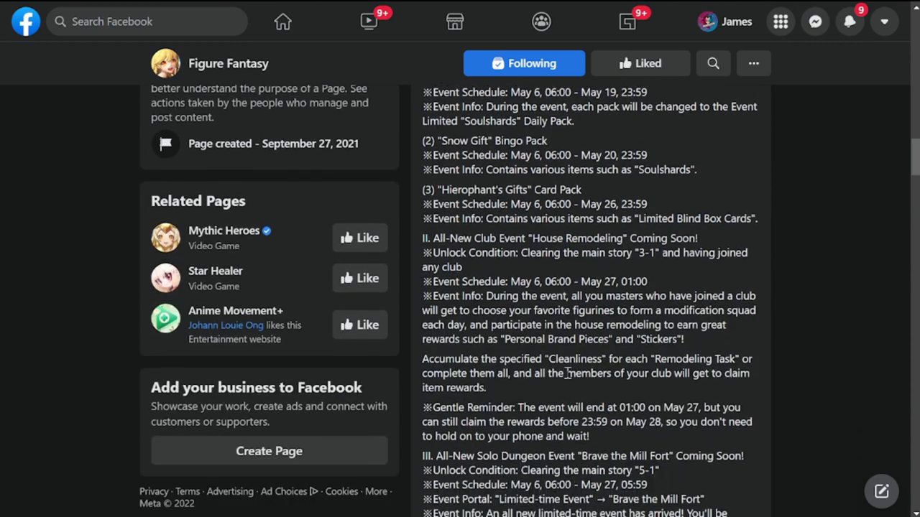
pyautogui.scroll(-1, 567, 374)
pyautogui.moveTo(423, 220); pyautogui.dragTo(610, 221)
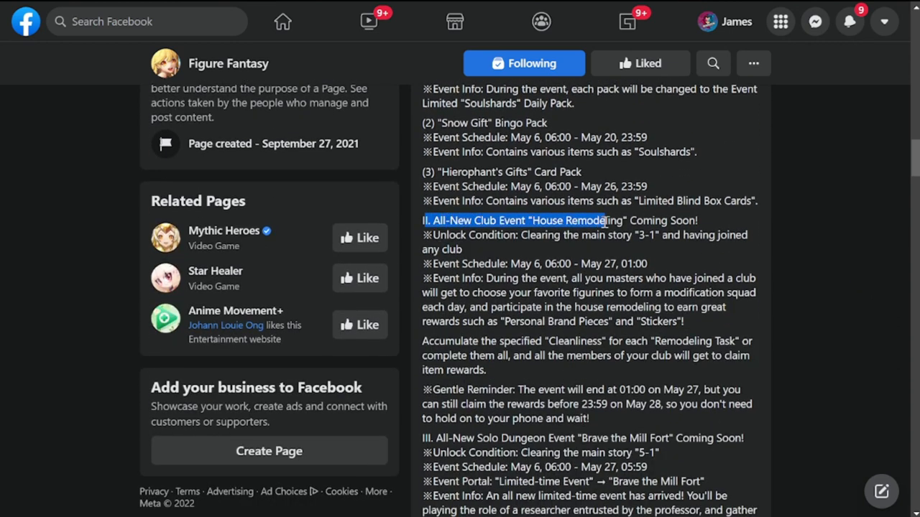
pyautogui.scroll(-1, 618, 316)
pyautogui.moveTo(434, 380); pyautogui.dragTo(559, 380)
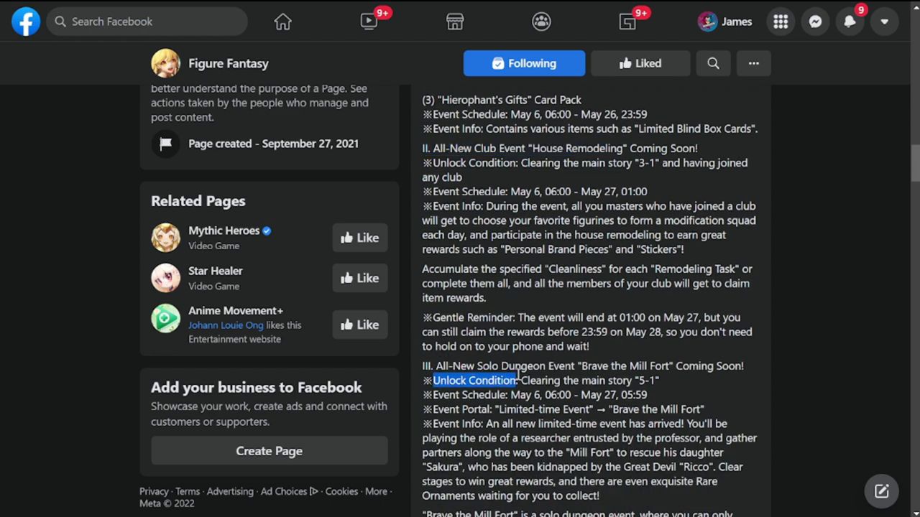
pyautogui.scroll(-2, 560, 388)
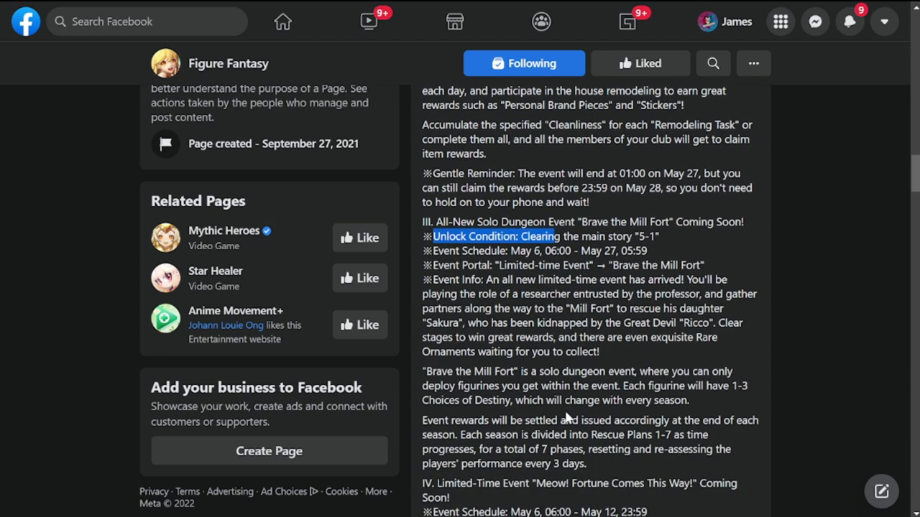
pyautogui.scroll(-1, 568, 416)
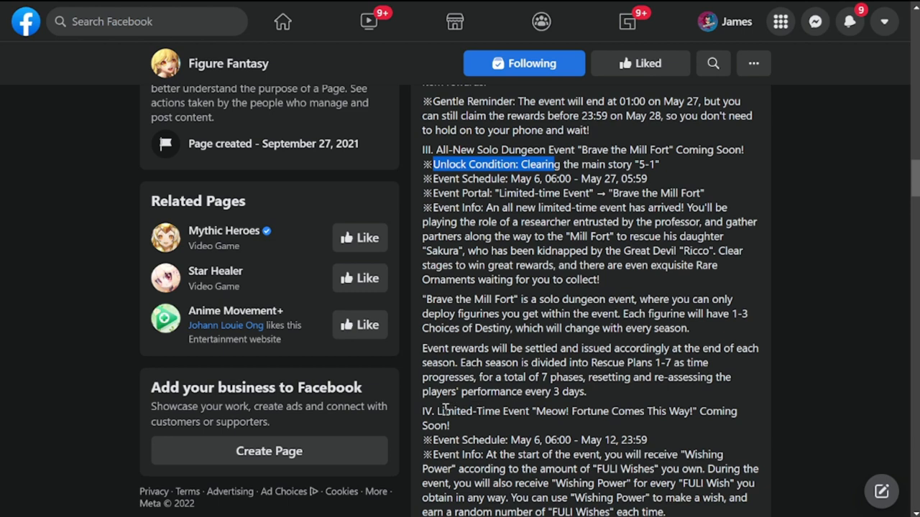
# Highlight the opening lines of the Meow! Fortune Comes This Way! event.
pyautogui.moveTo(436, 411); pyautogui.dragTo(734, 468)
pyautogui.scroll(-2, 589, 445)
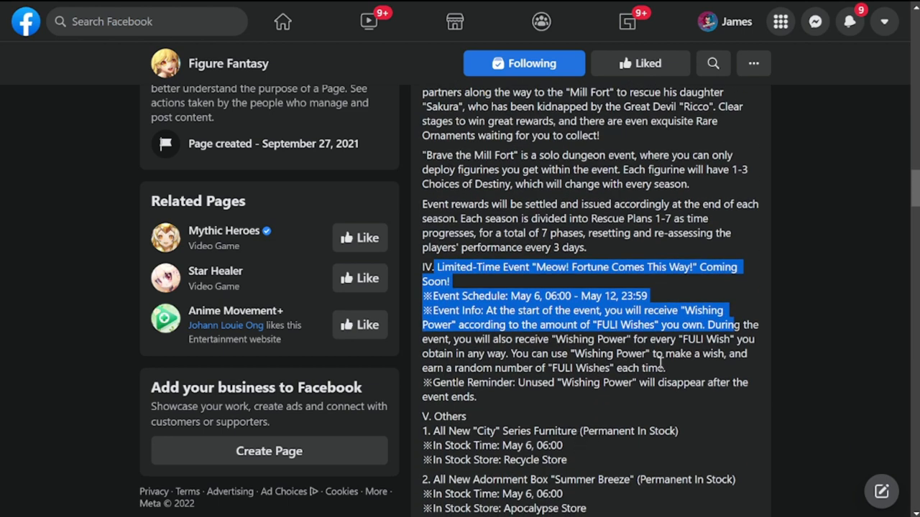
pyautogui.scroll(-2, 653, 402)
pyautogui.scroll(-1, 648, 431)
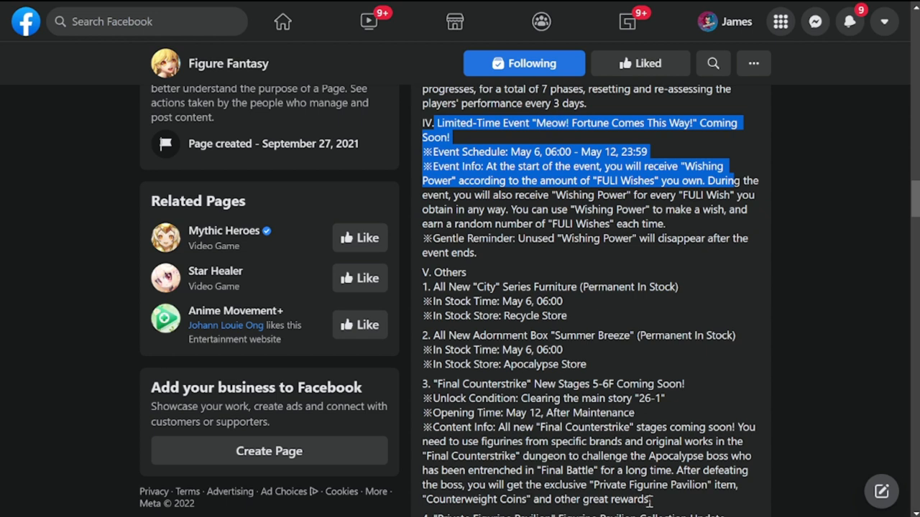
pyautogui.scroll(-2, 651, 475)
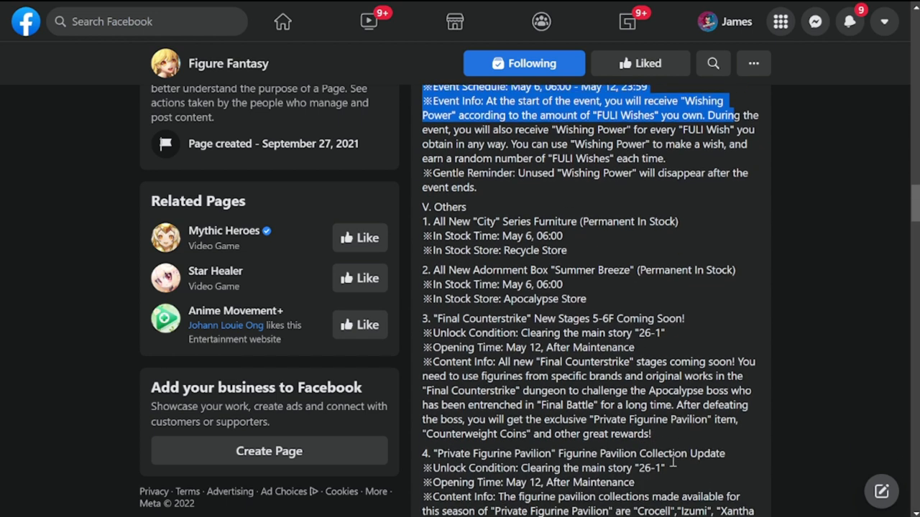
pyautogui.scroll(-2, 650, 471)
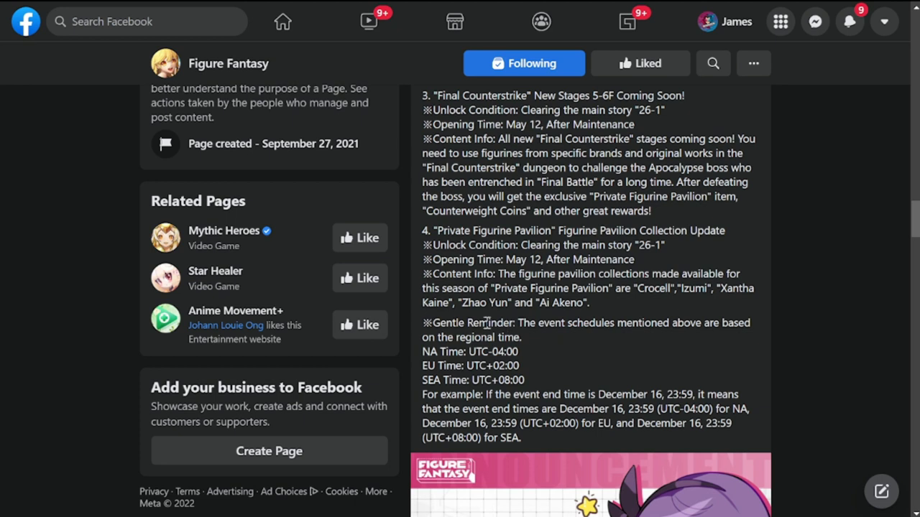
# Highlight the Gentle Reminder sentence, then the NA, EU and SEA regional time lines.
pyautogui.moveTo(424, 323)
pyautogui.mouseDown()
pyautogui.moveTo(645, 323)
pyautogui.moveTo(747, 338)
pyautogui.mouseUp()
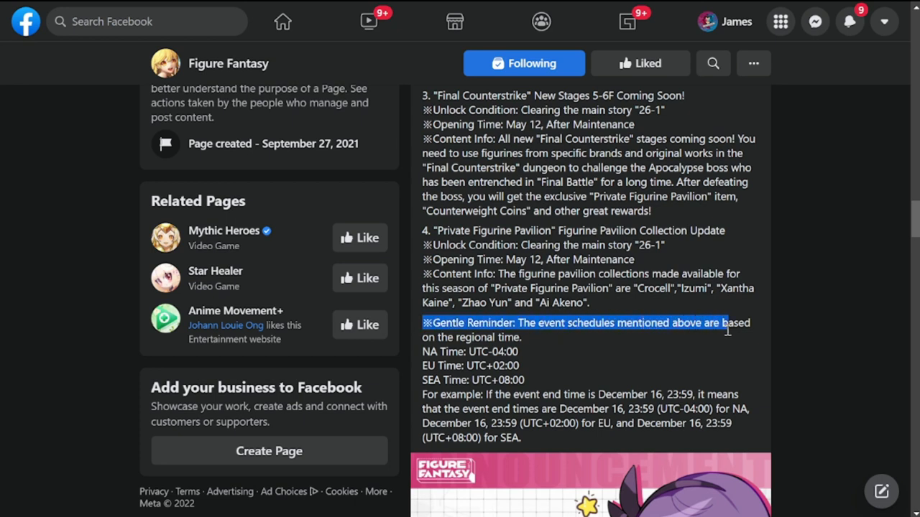
pyautogui.click(531, 332)
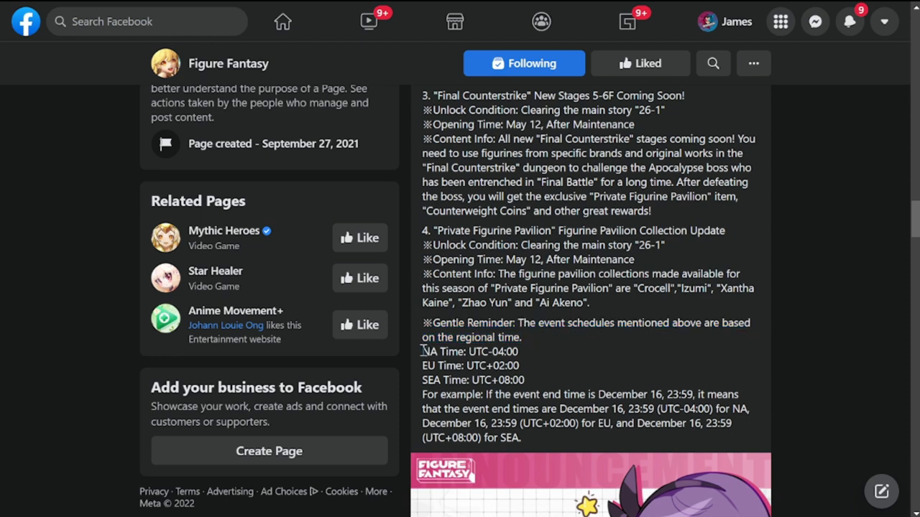
pyautogui.moveTo(422, 352)
pyautogui.mouseDown()
pyautogui.moveTo(541, 368)
pyautogui.moveTo(554, 381)
pyautogui.mouseUp()
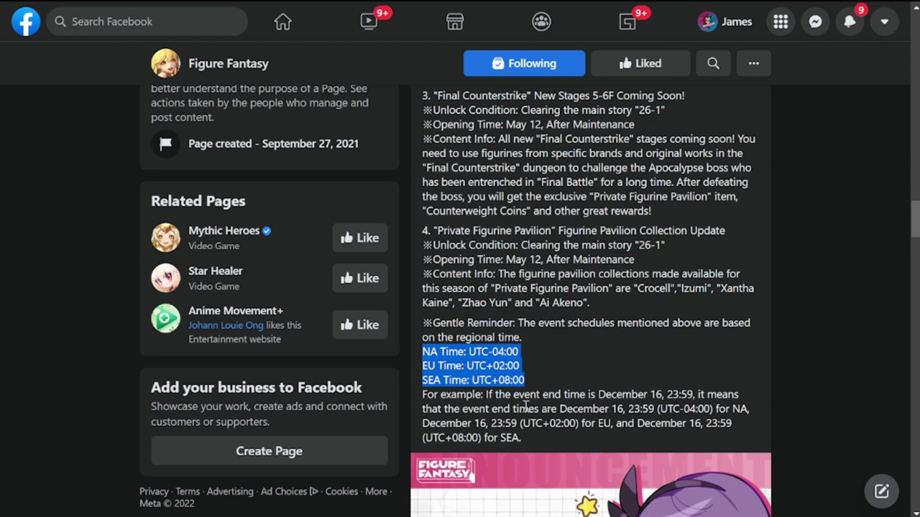
pyautogui.scroll(-2, 622, 371)
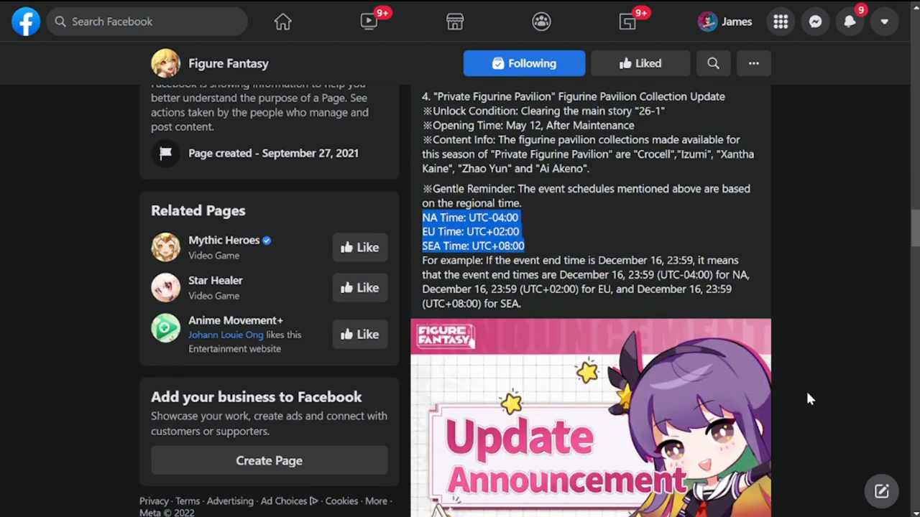
pyautogui.scroll(2, 806, 389)
pyautogui.scroll(5, 805, 389)
pyautogui.scroll(5, 647, 395)
pyautogui.scroll(4, 611, 403)
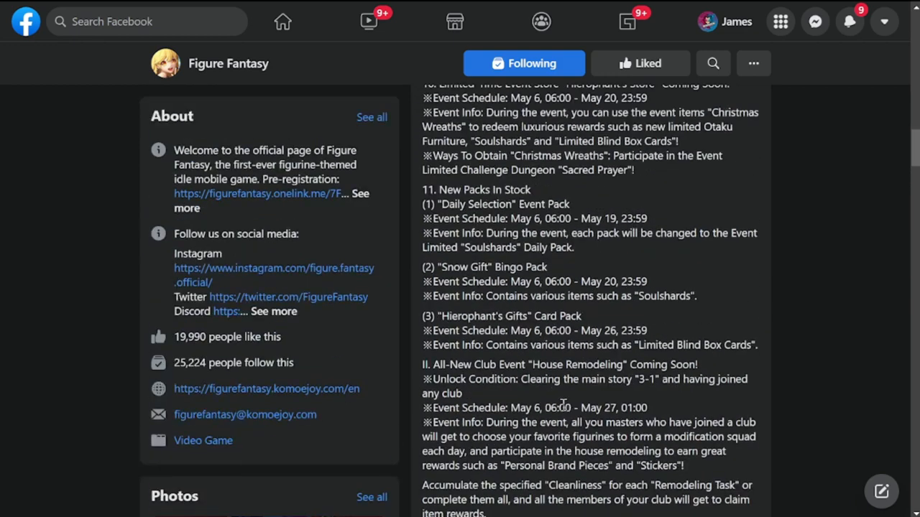
pyautogui.scroll(2, 564, 409)
pyautogui.scroll(5, 564, 409)
pyautogui.scroll(6, 564, 410)
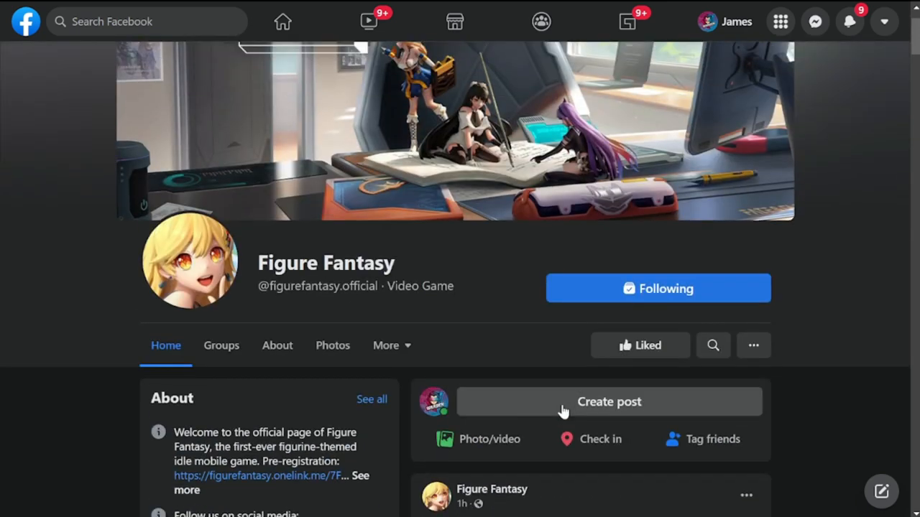